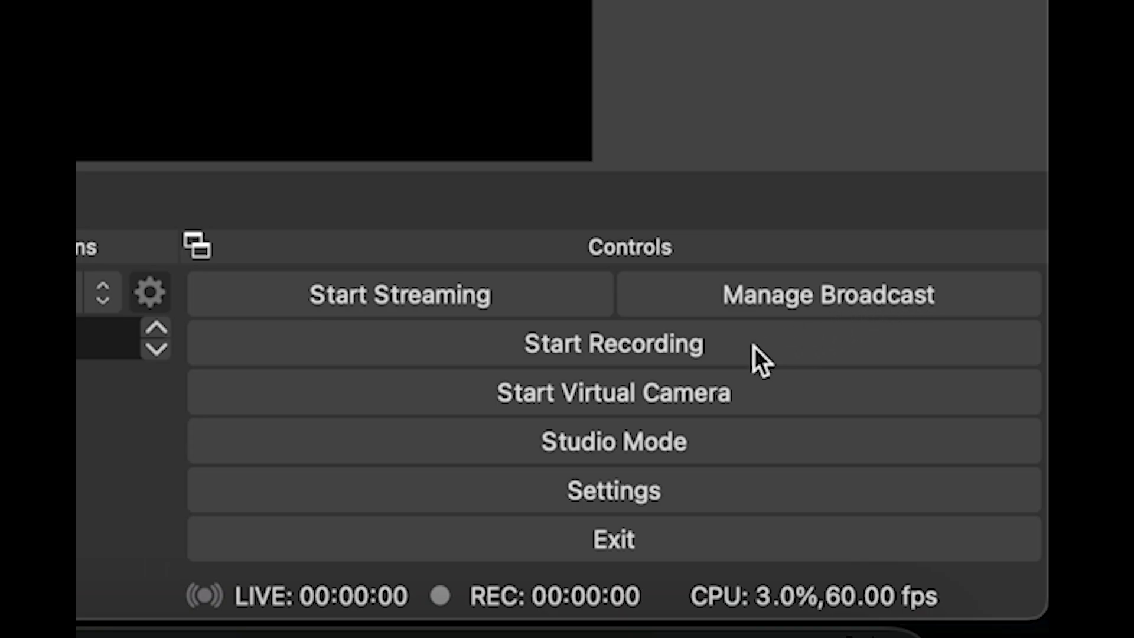
Open OBS Settings and go to the Stream category.
left_click(664, 498)
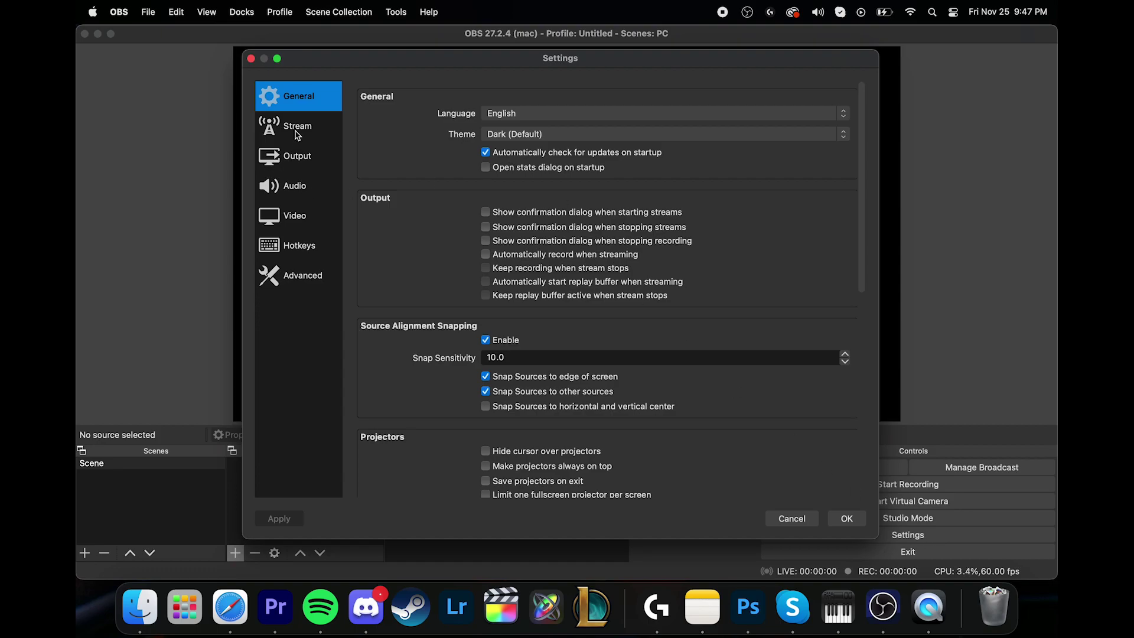
left_click(291, 159)
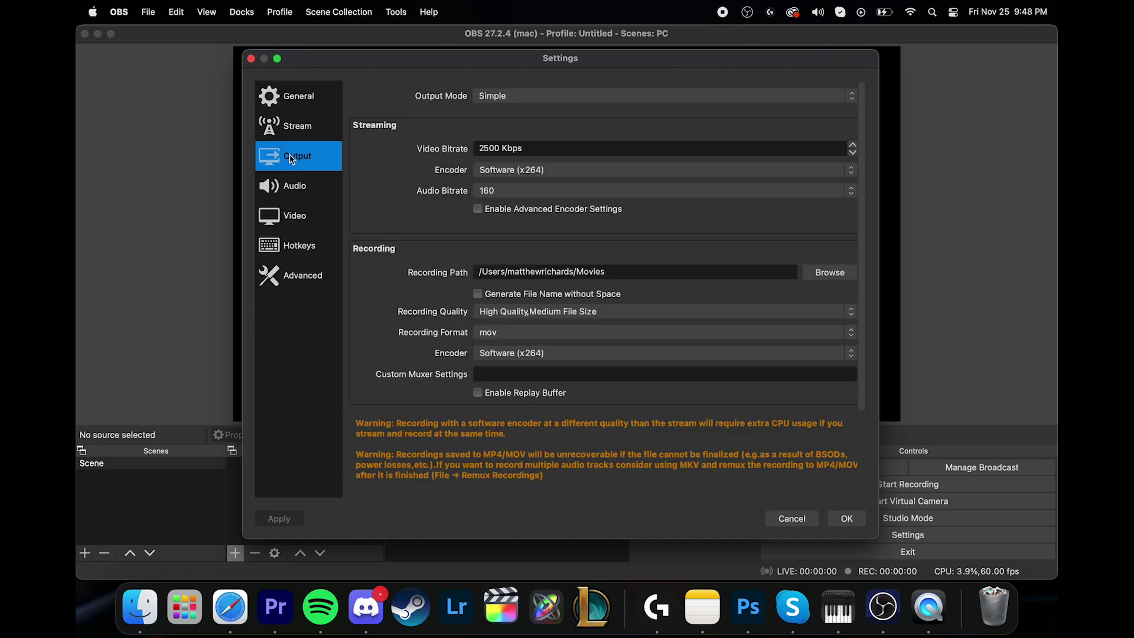
left_click(306, 128)
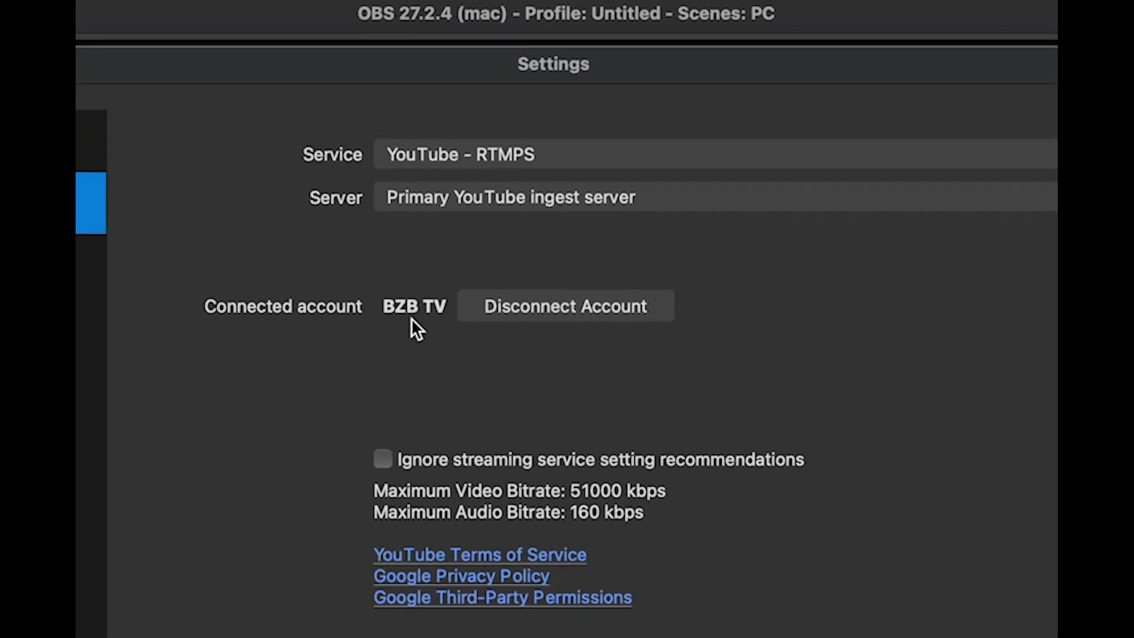
Keep YouTube - RTMPS as the service and the Primary YouTube ingest server.
left_click(586, 157)
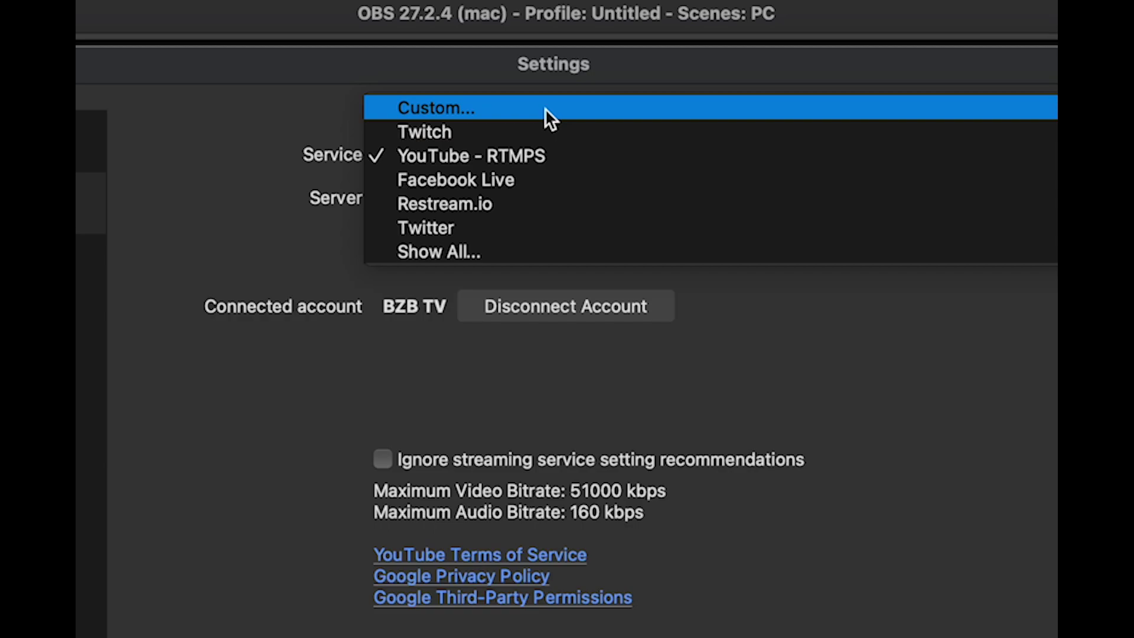
left_click(272, 165)
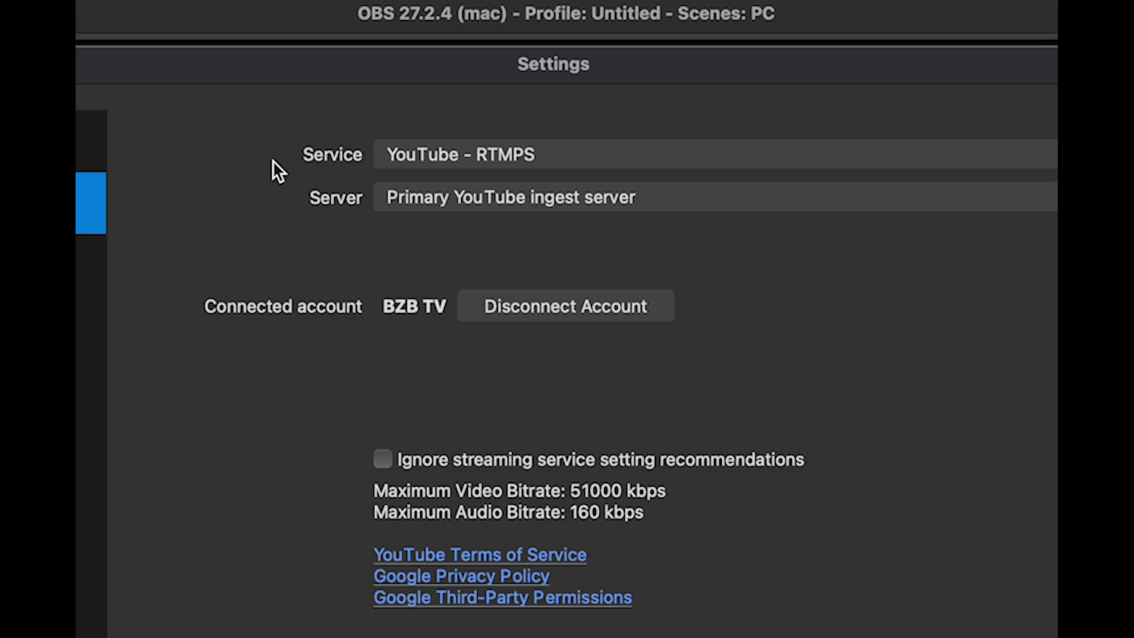
left_click(536, 199)
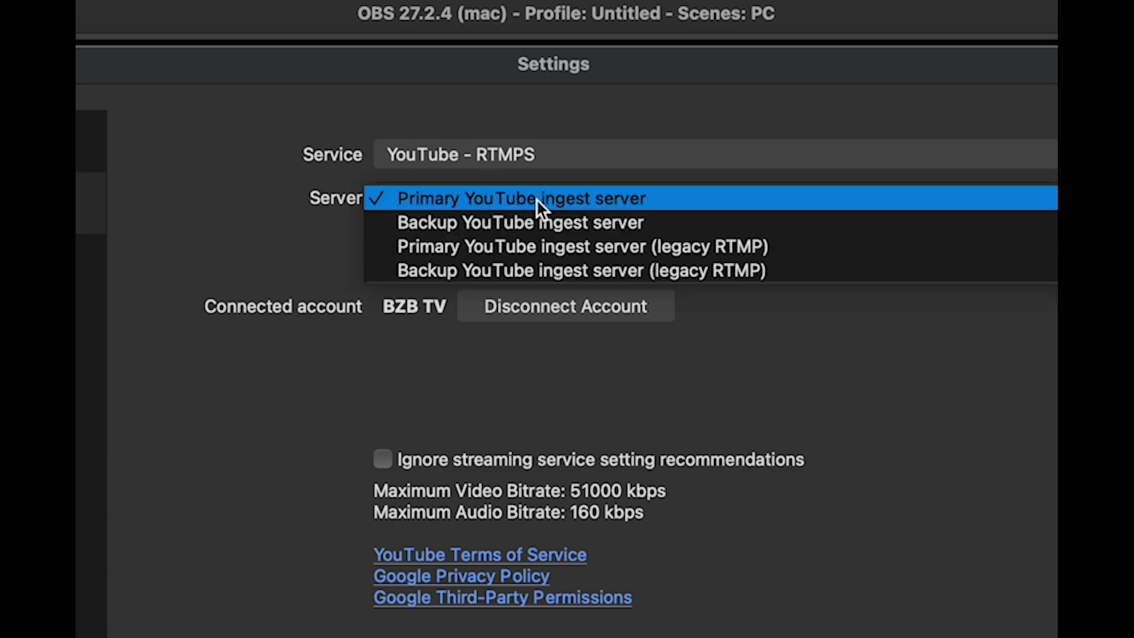
left_click(331, 212)
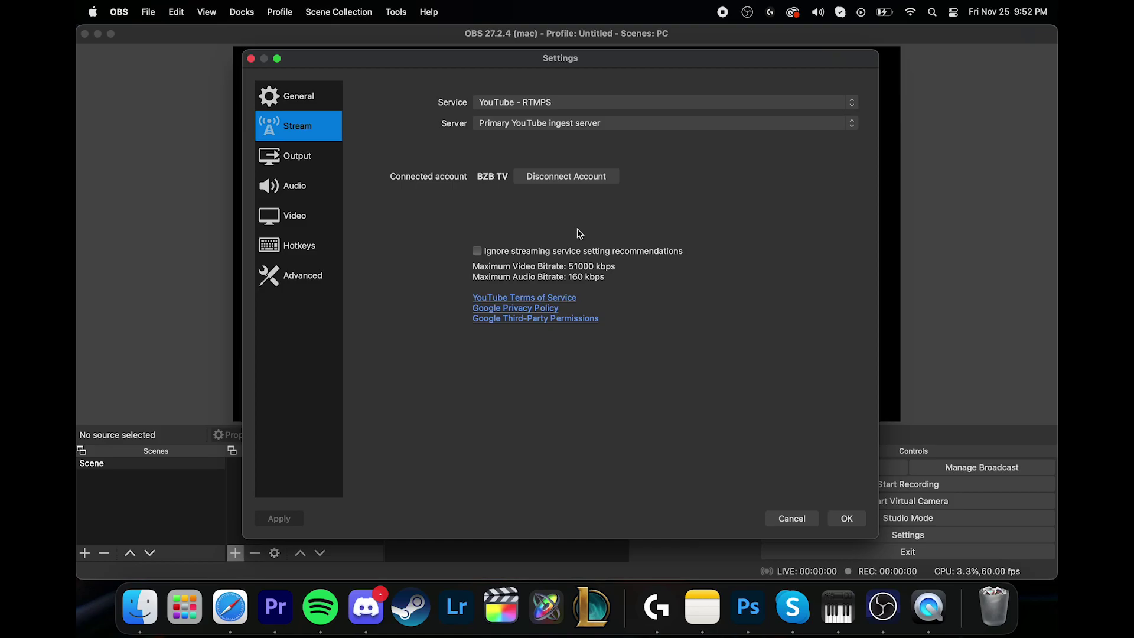
Review the Simple Output settings, leaving recording quality at High Quality.
left_click(308, 163)
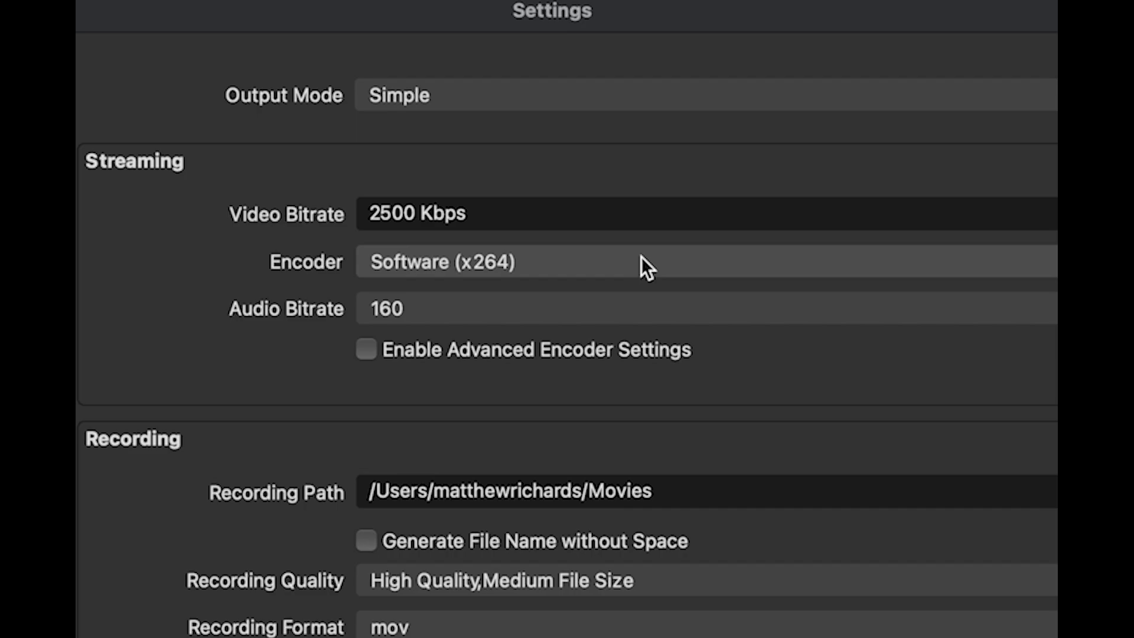
scroll(701, 440, "down", 3)
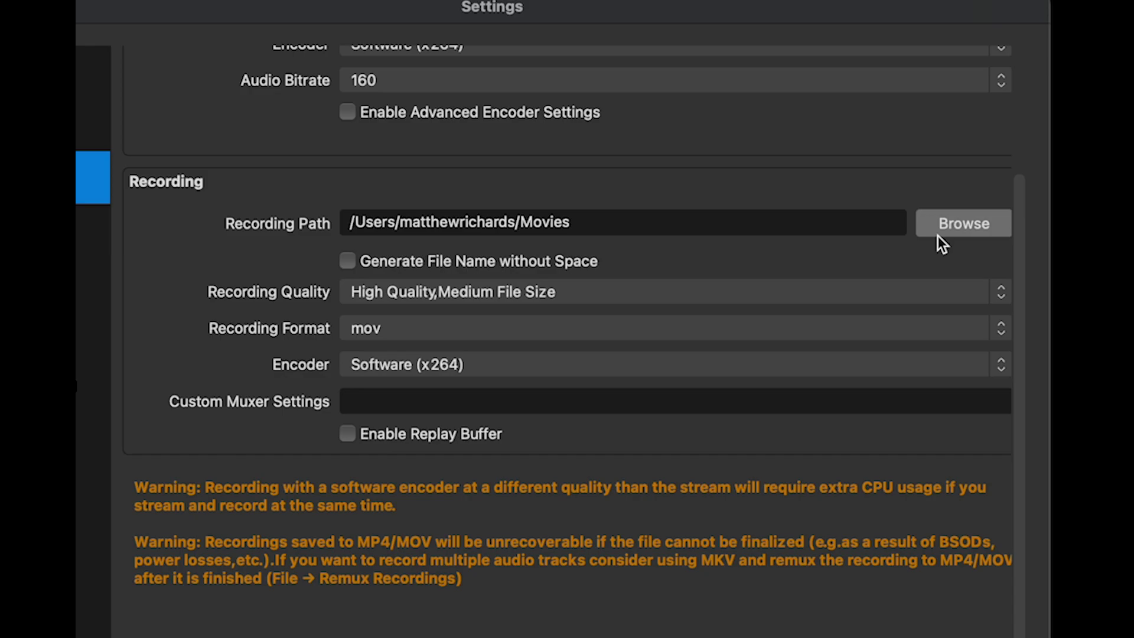
left_click(875, 295)
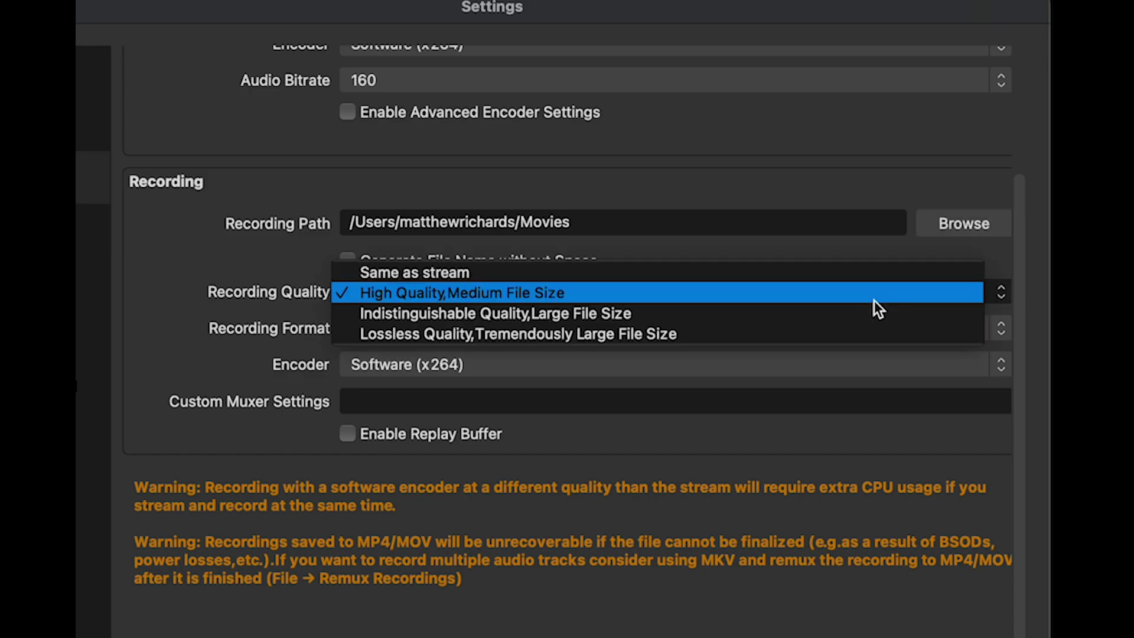
left_click(999, 261)
scroll(915, 258, "up", 5)
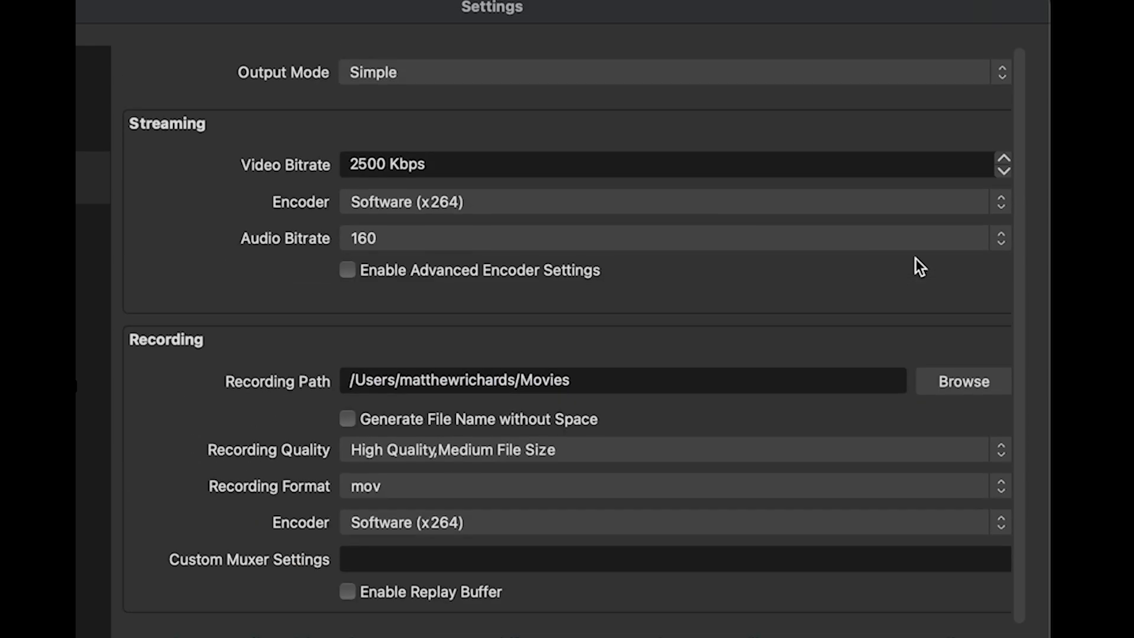
Switch Output Mode to Advanced and browse its Streaming, Recording, Audio and Replay Buffer tabs.
left_click(680, 74)
left_click(669, 93)
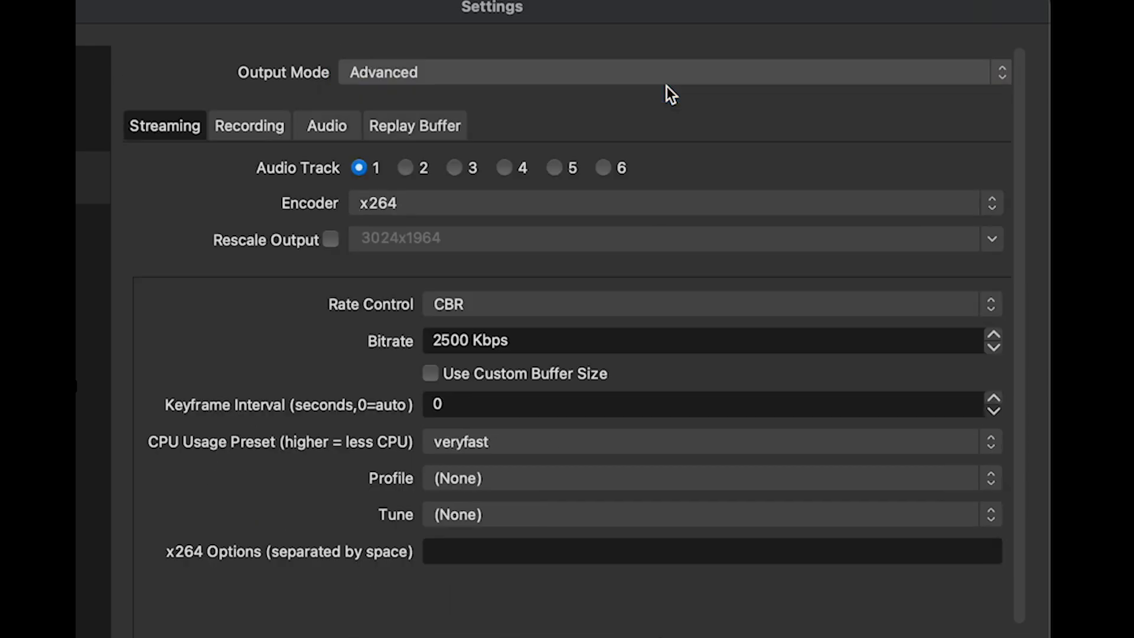
scroll(412, 212, "down", 3)
scroll(411, 213, "up", 2)
scroll(409, 205, "down", 3)
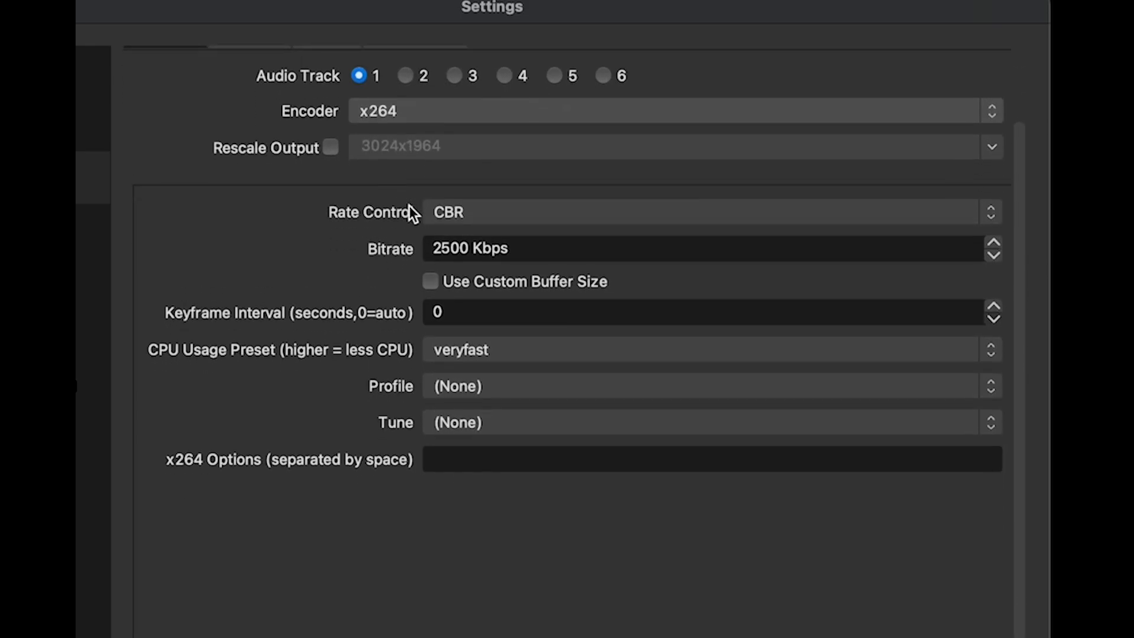
scroll(409, 205, "up", 4)
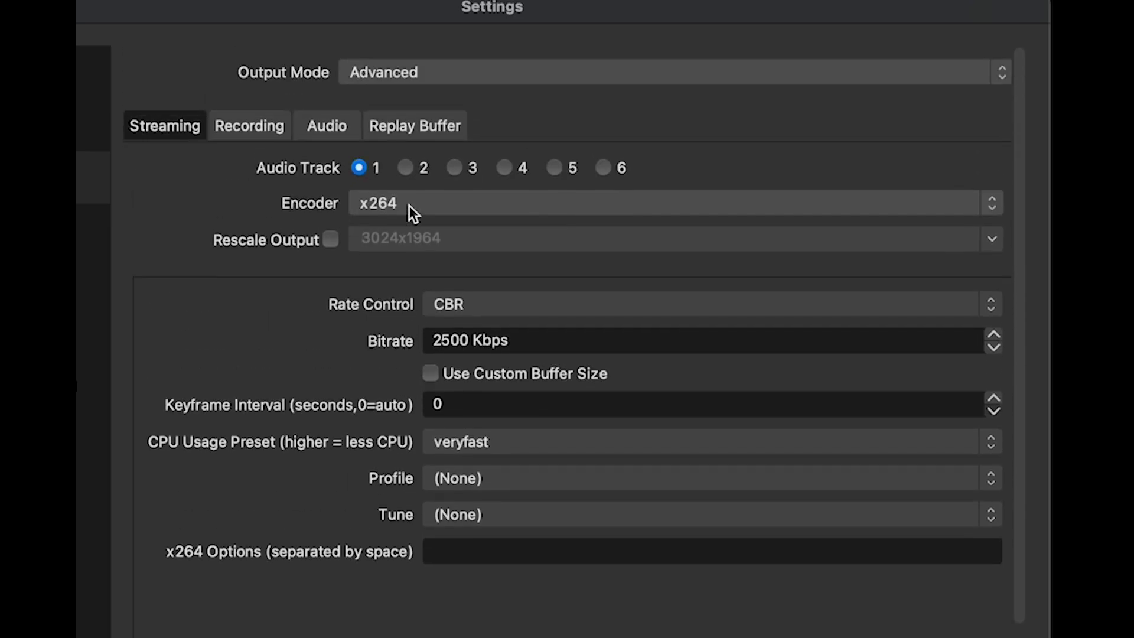
left_click(243, 128)
left_click(327, 127)
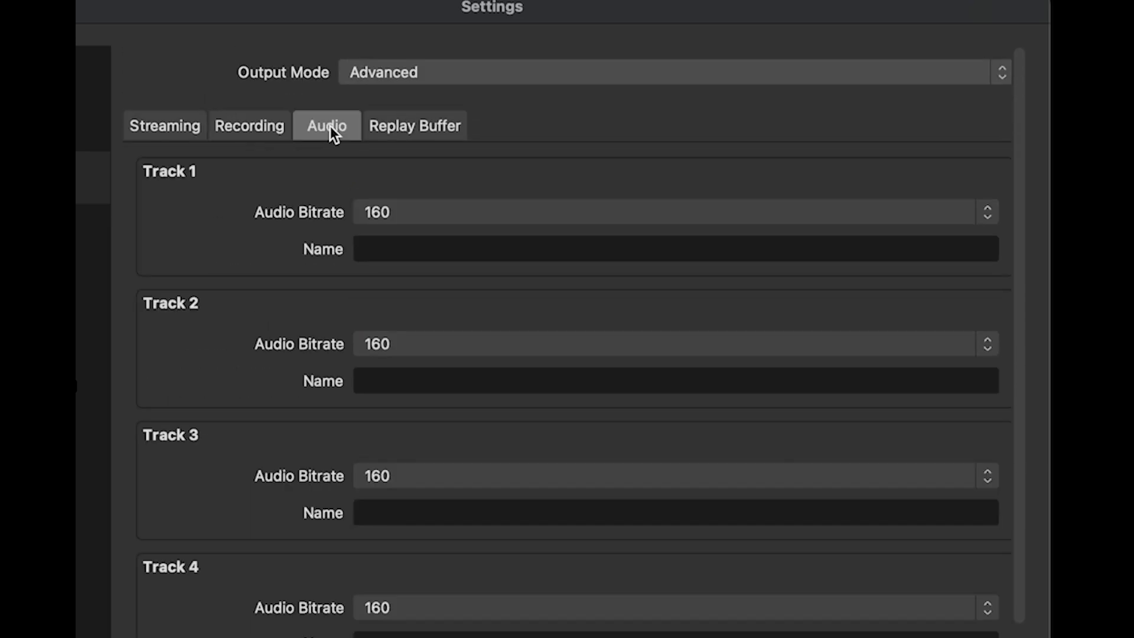
left_click(420, 120)
left_click(156, 124)
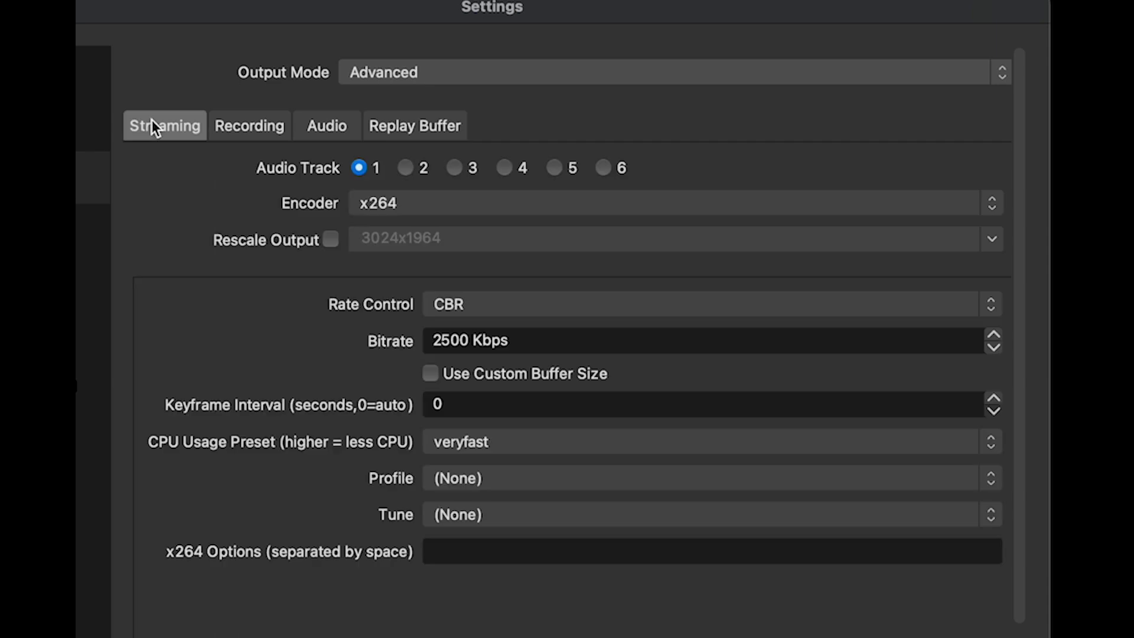
Set Output Mode back to Simple, showing 2500 Kbps bitrate and mov format.
left_click(499, 72)
left_click(502, 54)
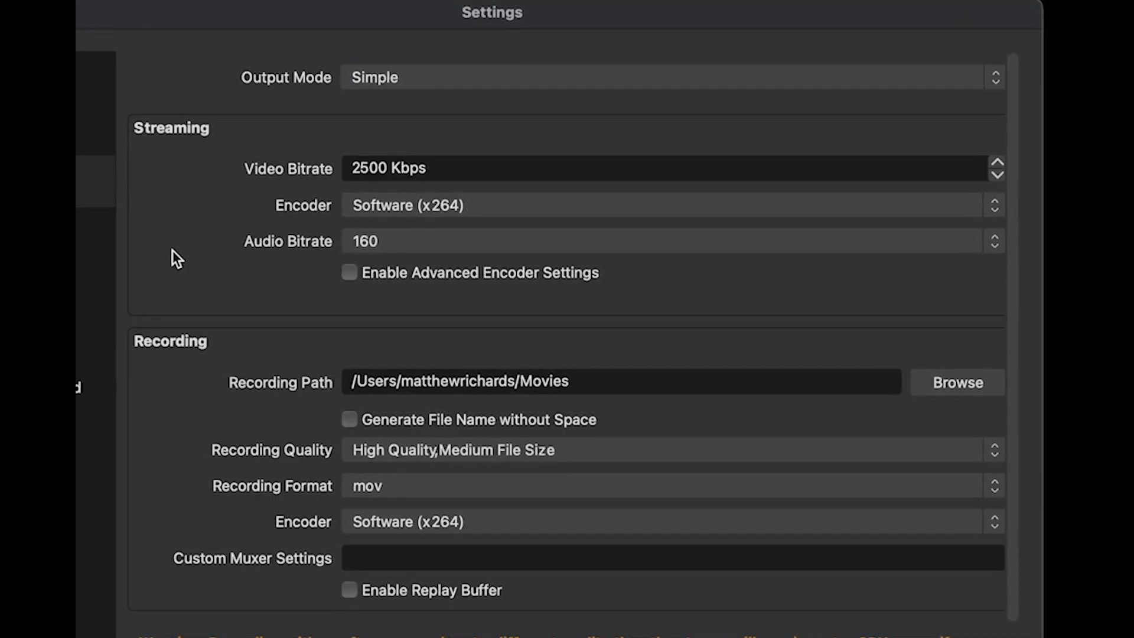
scroll(169, 249, "down", 3)
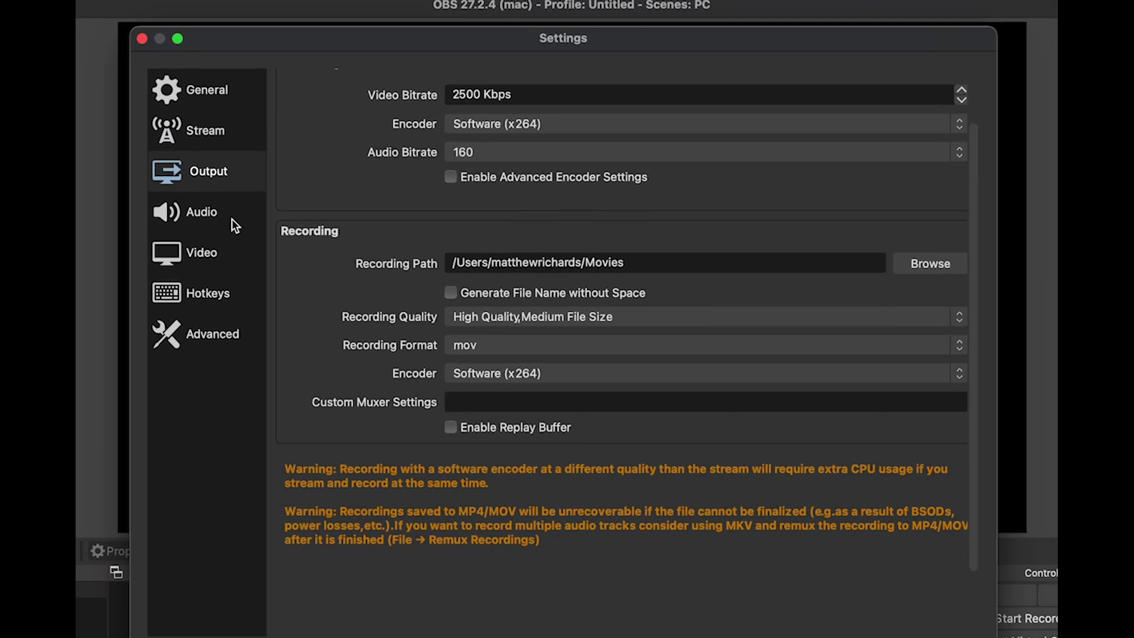
left_click(89, 226)
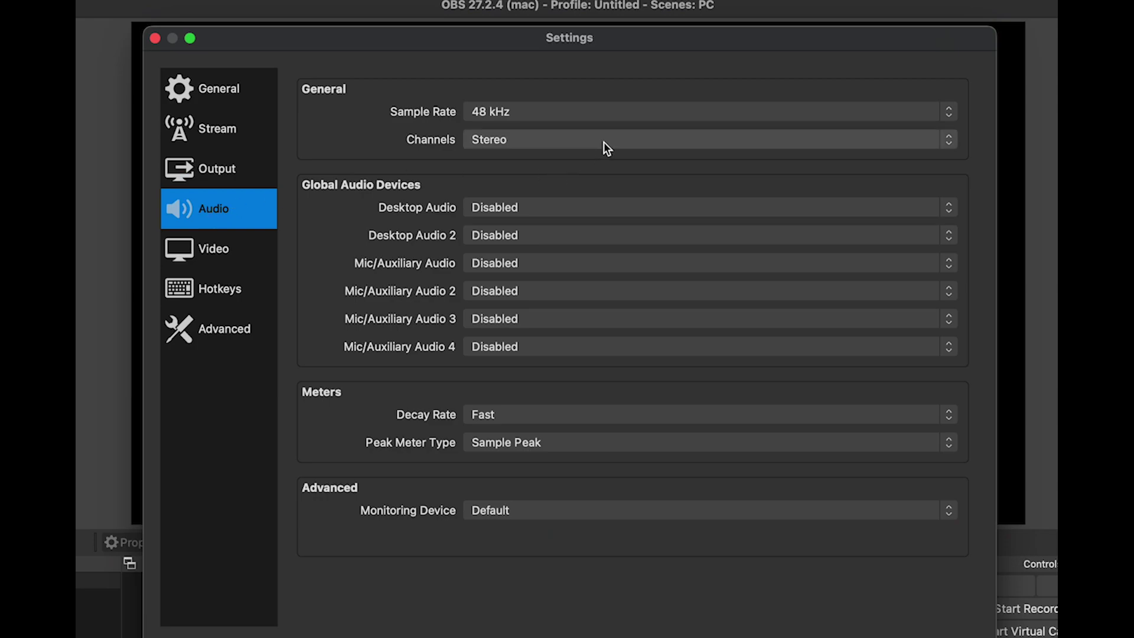
left_click(624, 111)
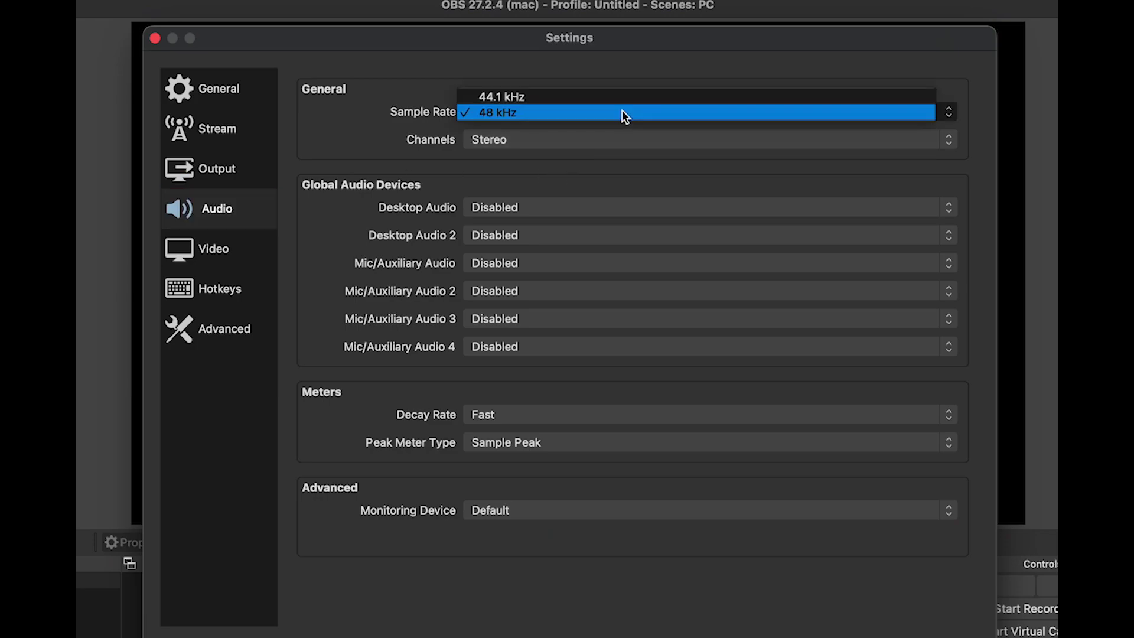
left_click(624, 115)
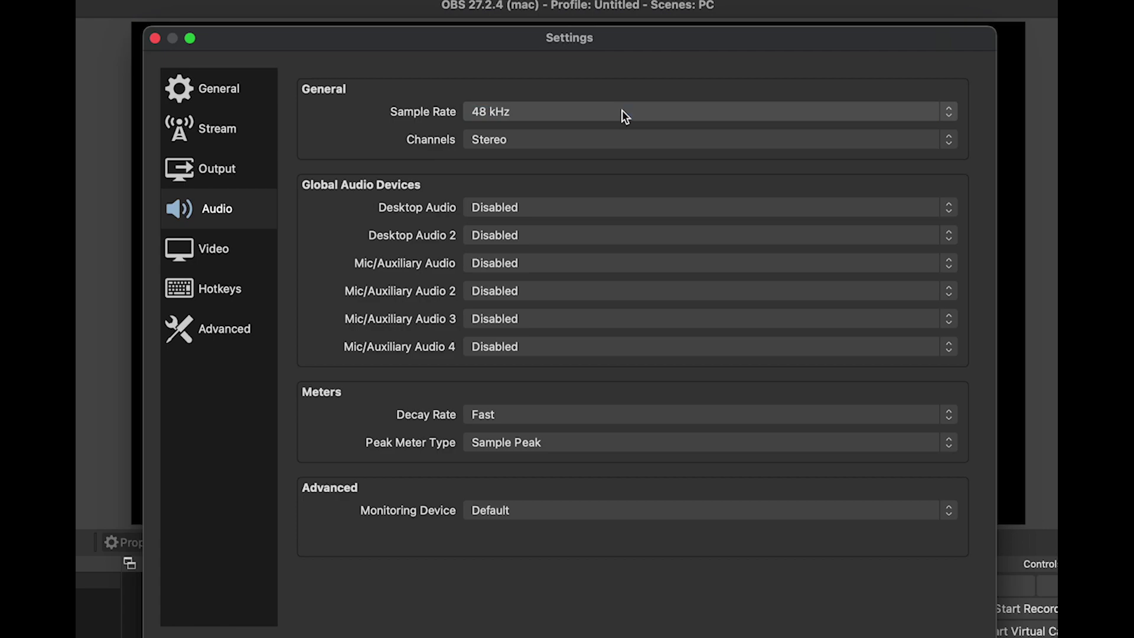
left_click(596, 208)
left_click(589, 220)
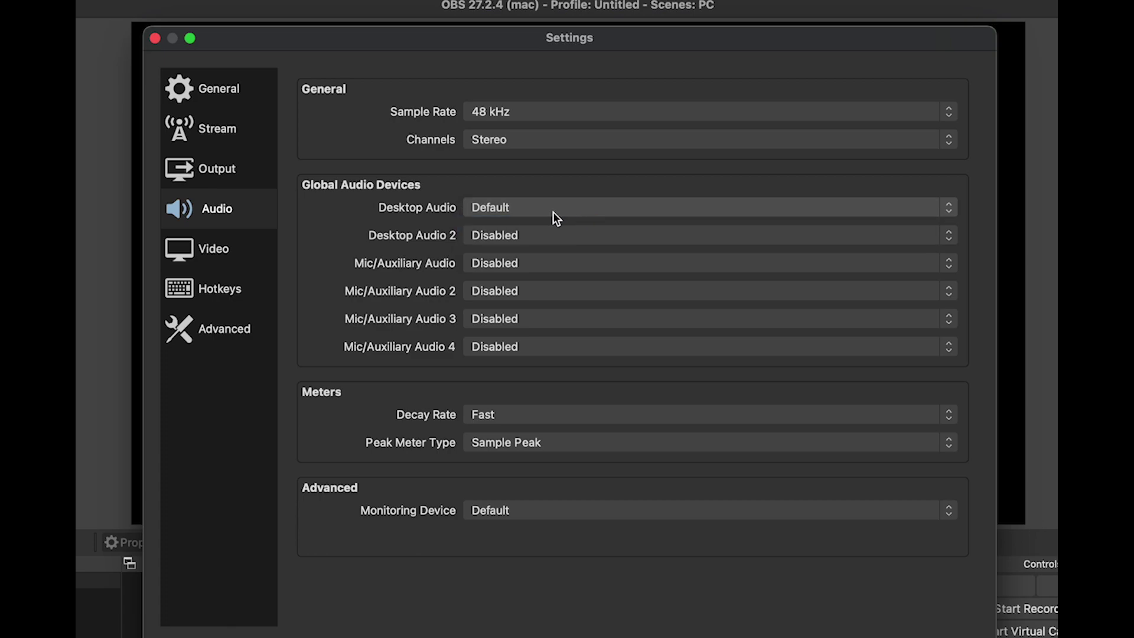
left_click(546, 263)
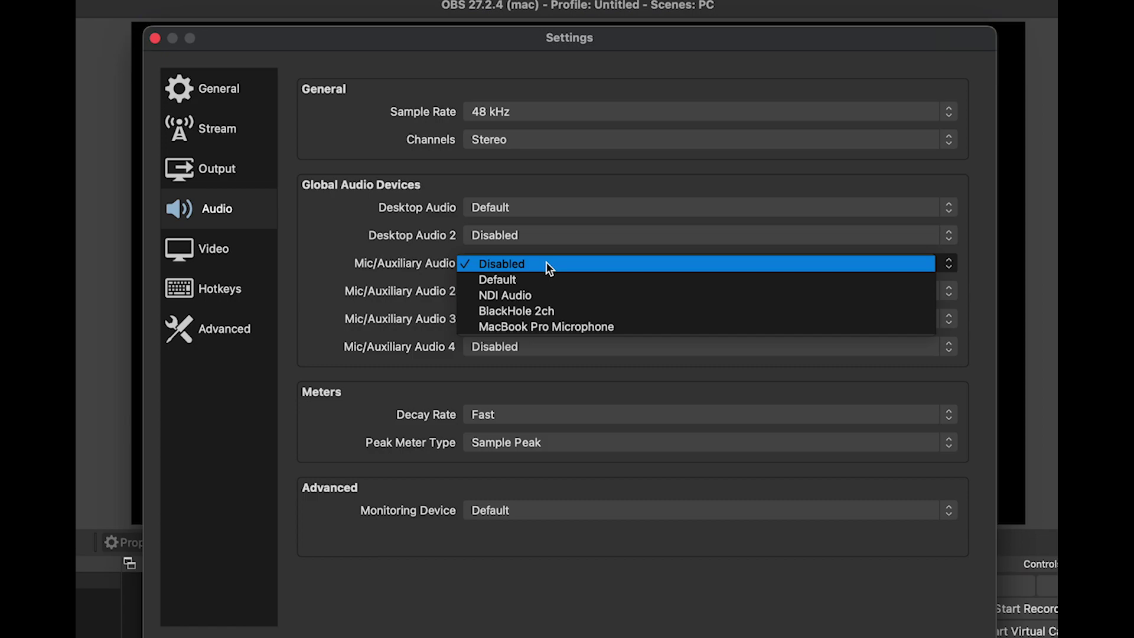
left_click(355, 252)
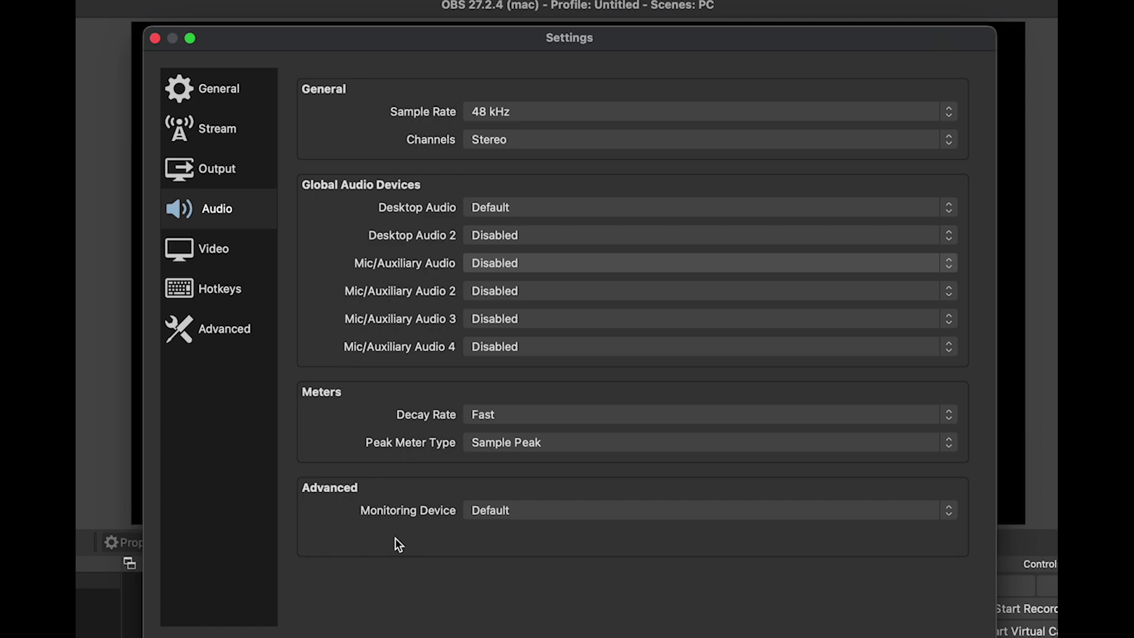
left_click(845, 240)
left_click(860, 236)
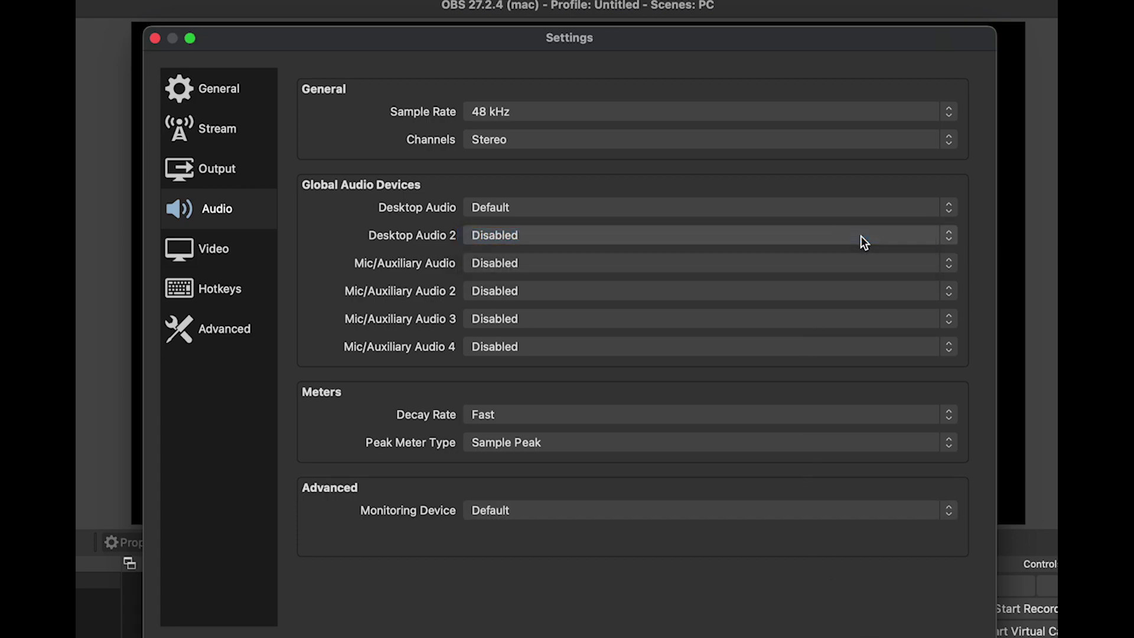
left_click(860, 236)
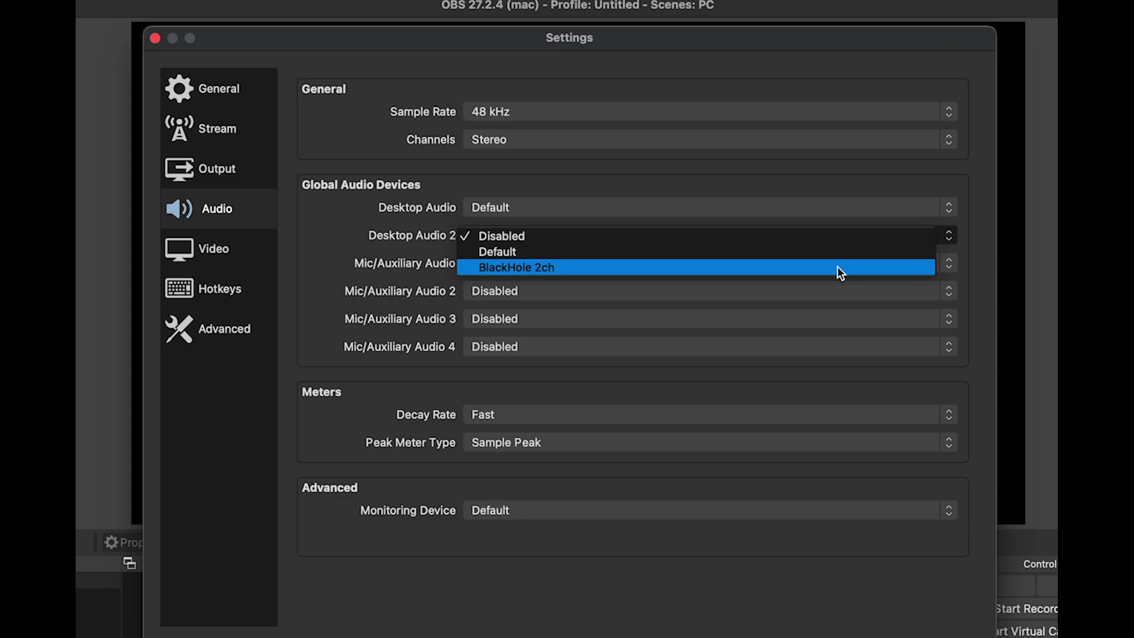
left_click(909, 236)
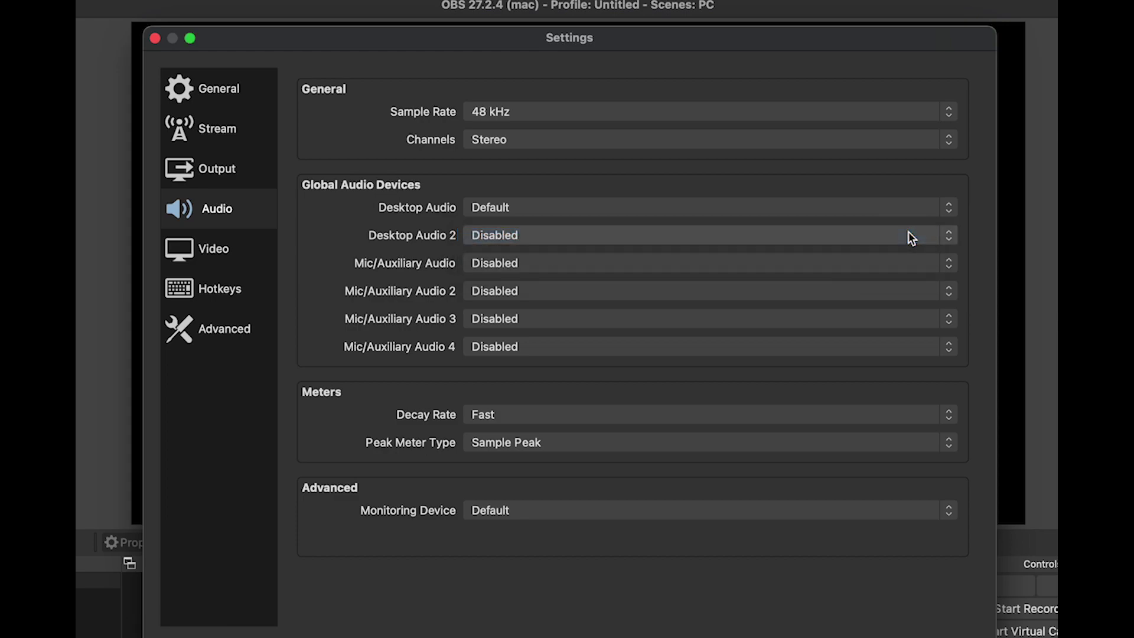
left_click(888, 264)
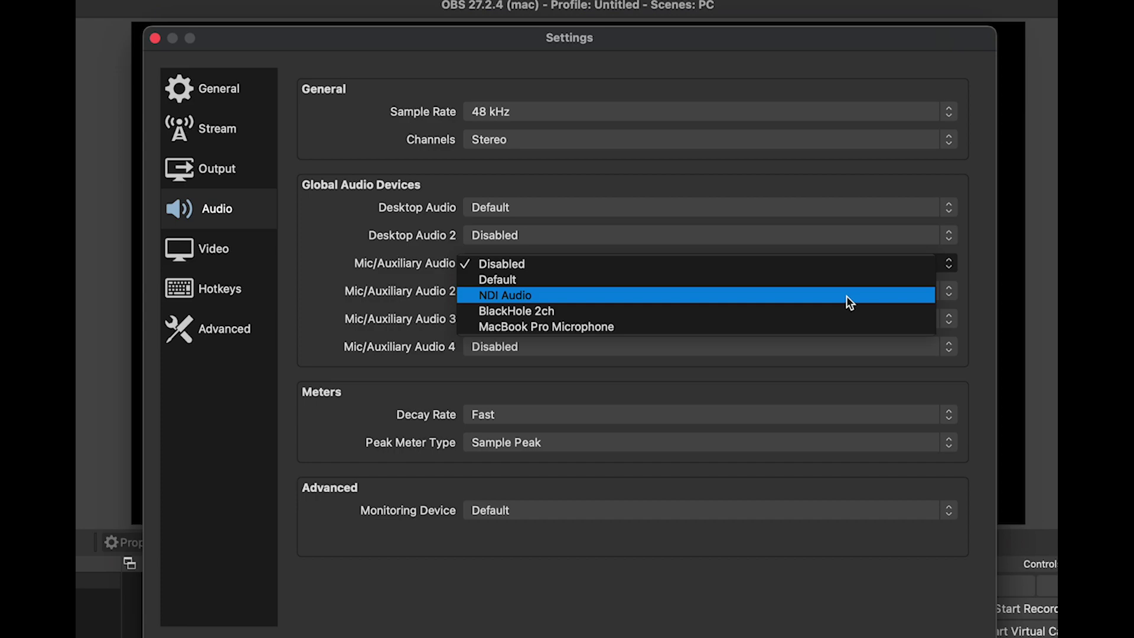
left_click(975, 264)
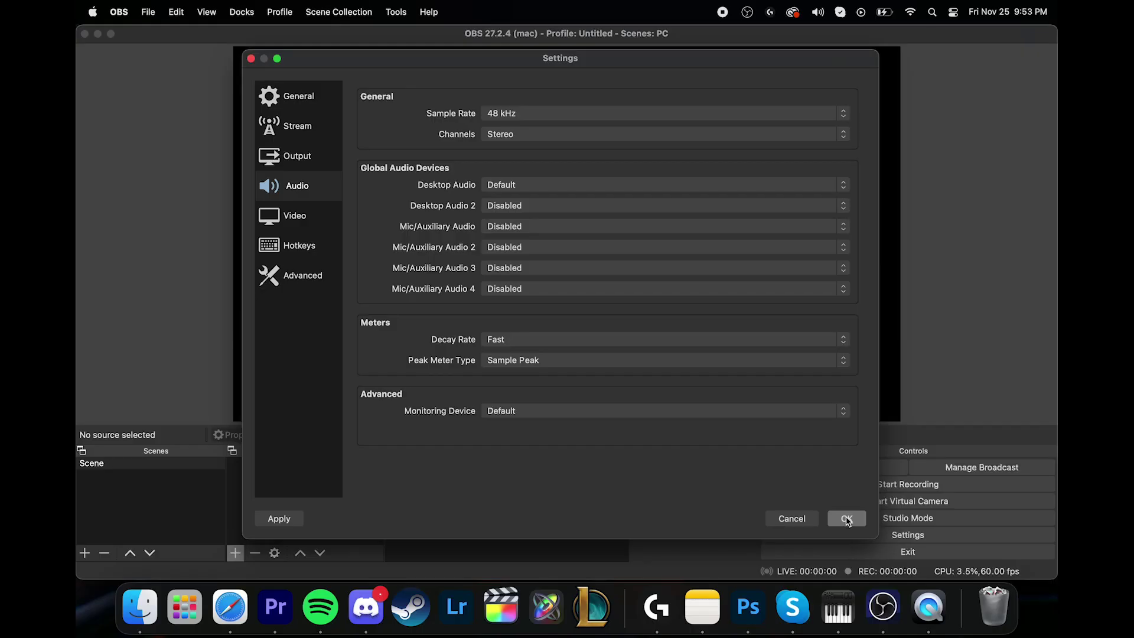
Close Settings and start the Auto-Configuration Wizard for streaming.
left_click(846, 519)
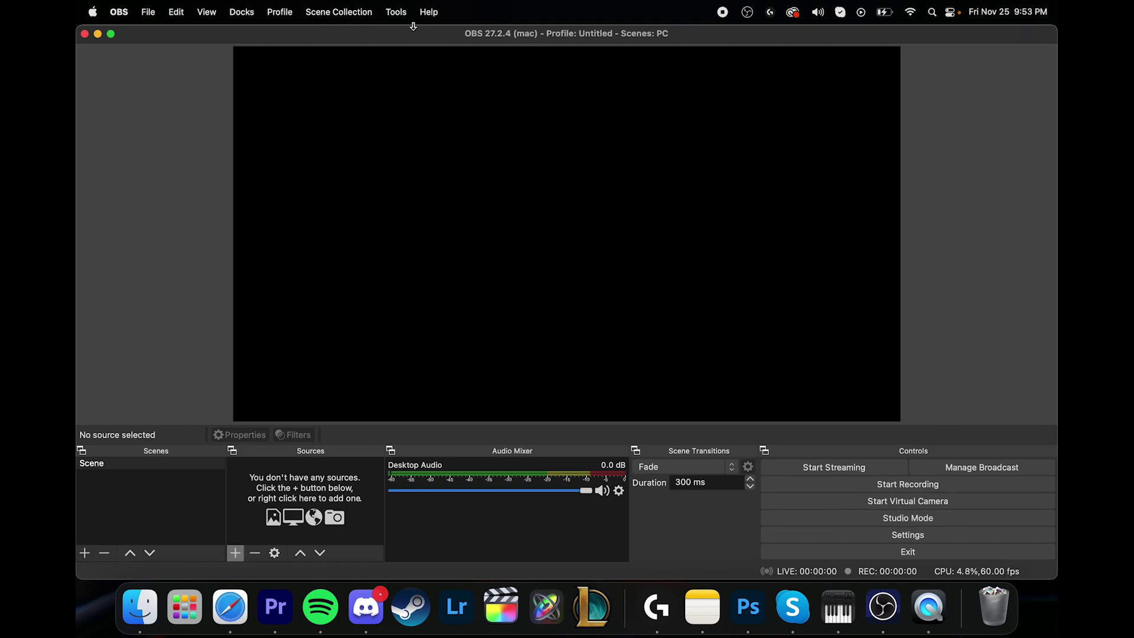
left_click(398, 14)
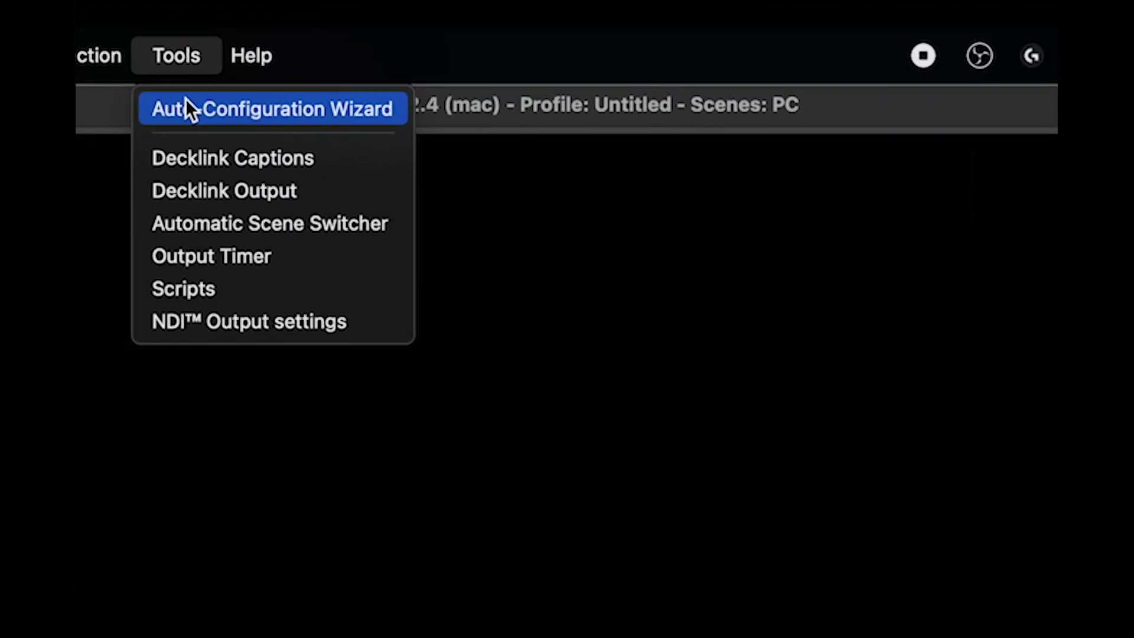
left_click(176, 109)
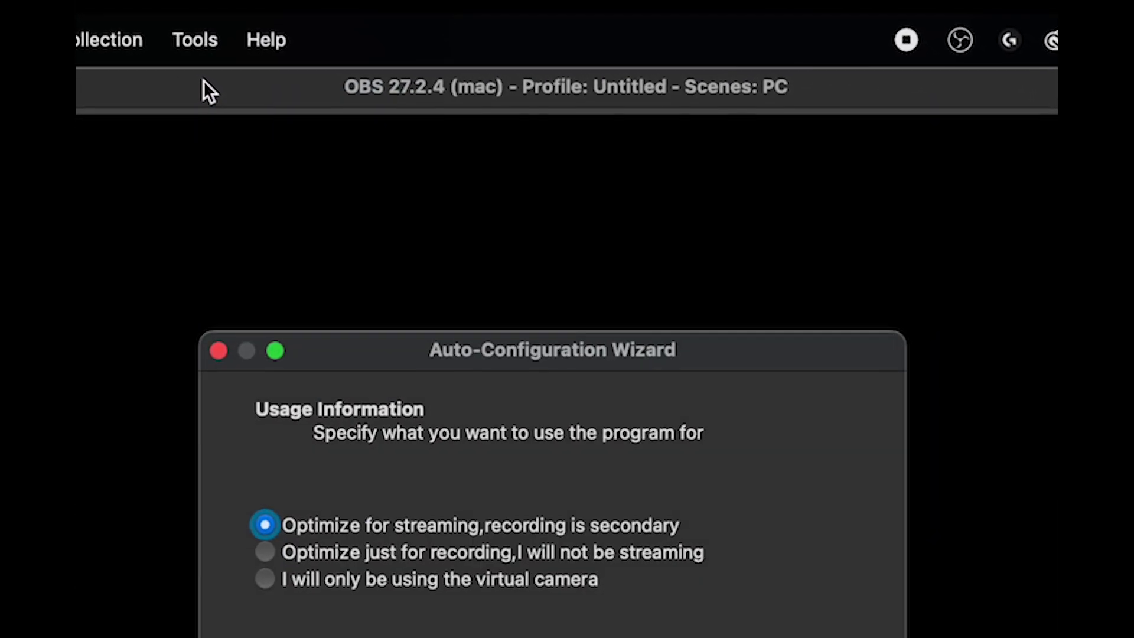
left_click_drag(451, 334, 445, 236)
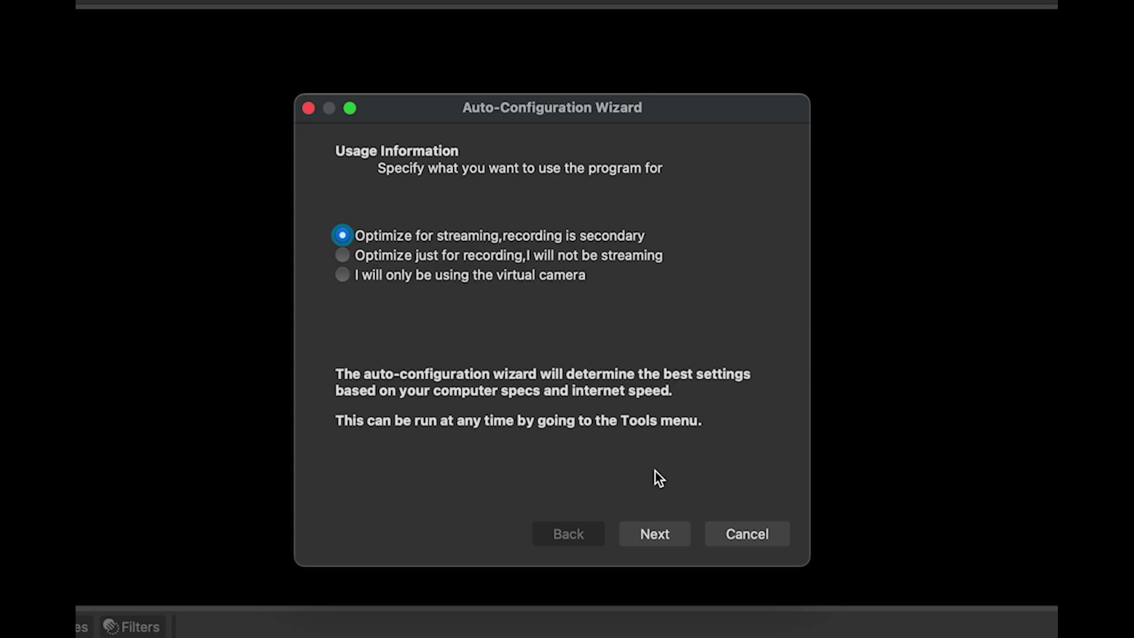
left_click(650, 526)
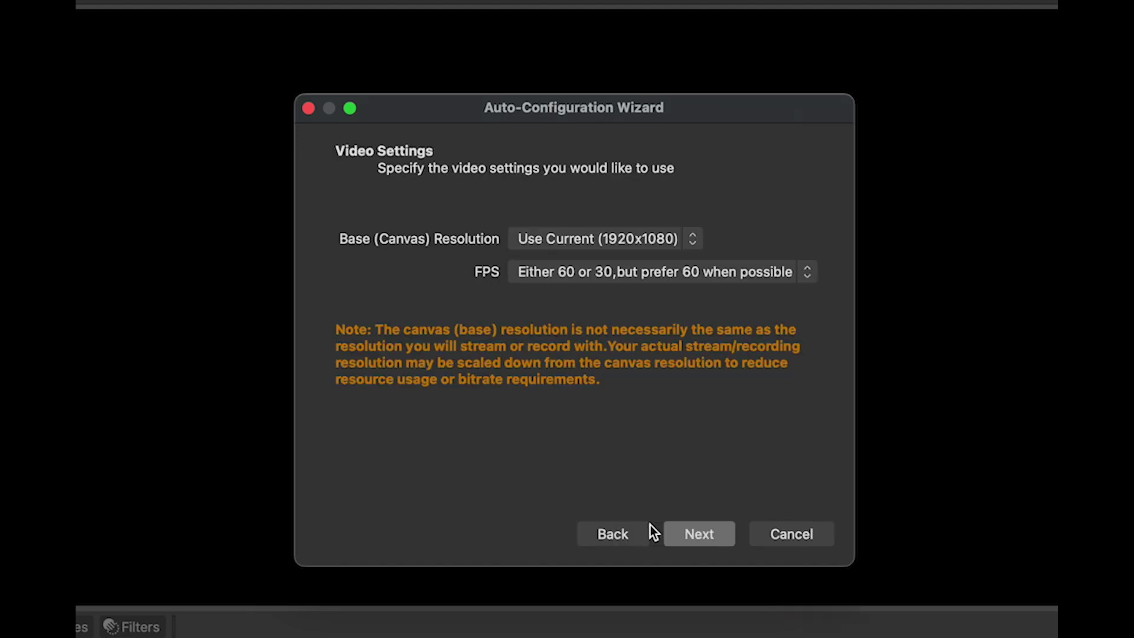
Keep the 1920x1080 canvas and prefer-60 fps, then advance to Stream Information.
left_click(676, 239)
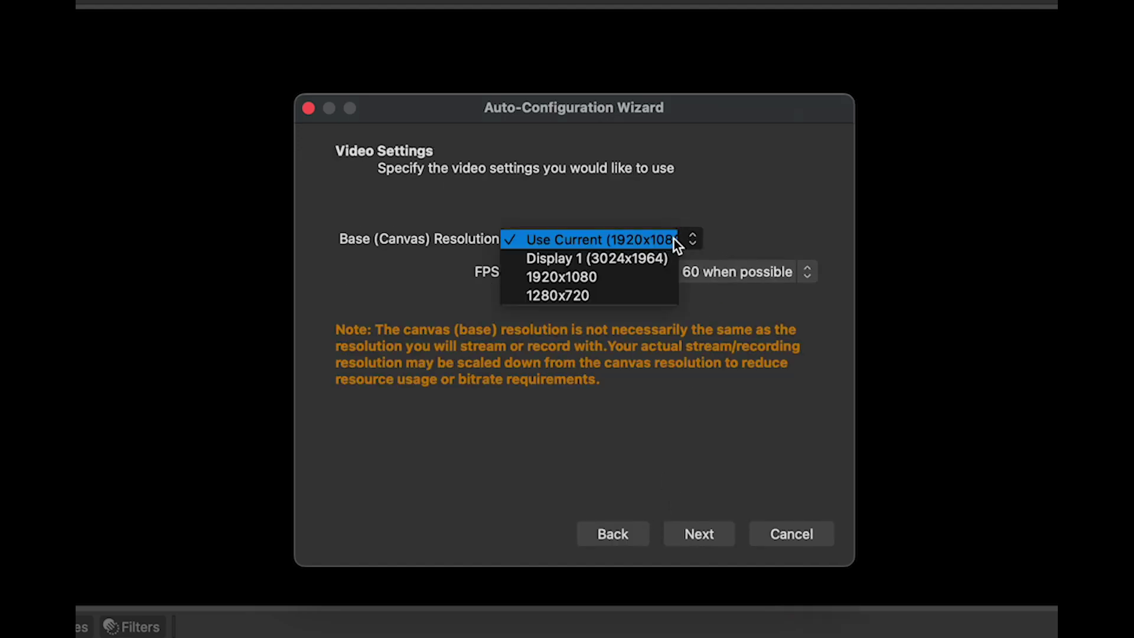
left_click(676, 238)
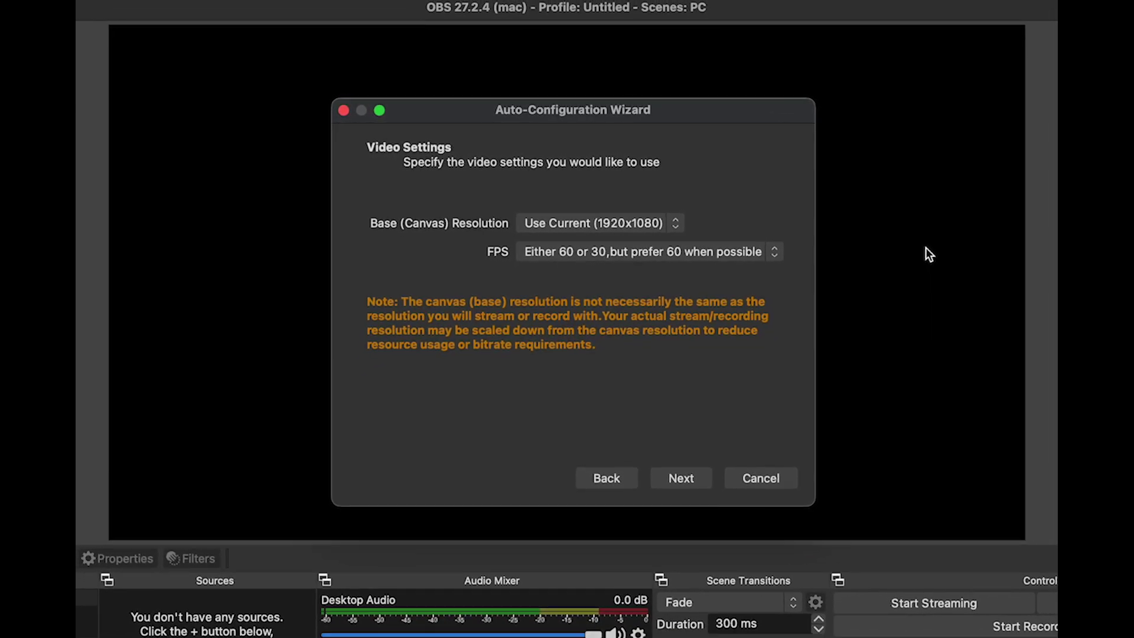
left_click_drag(425, 109, 92, 112)
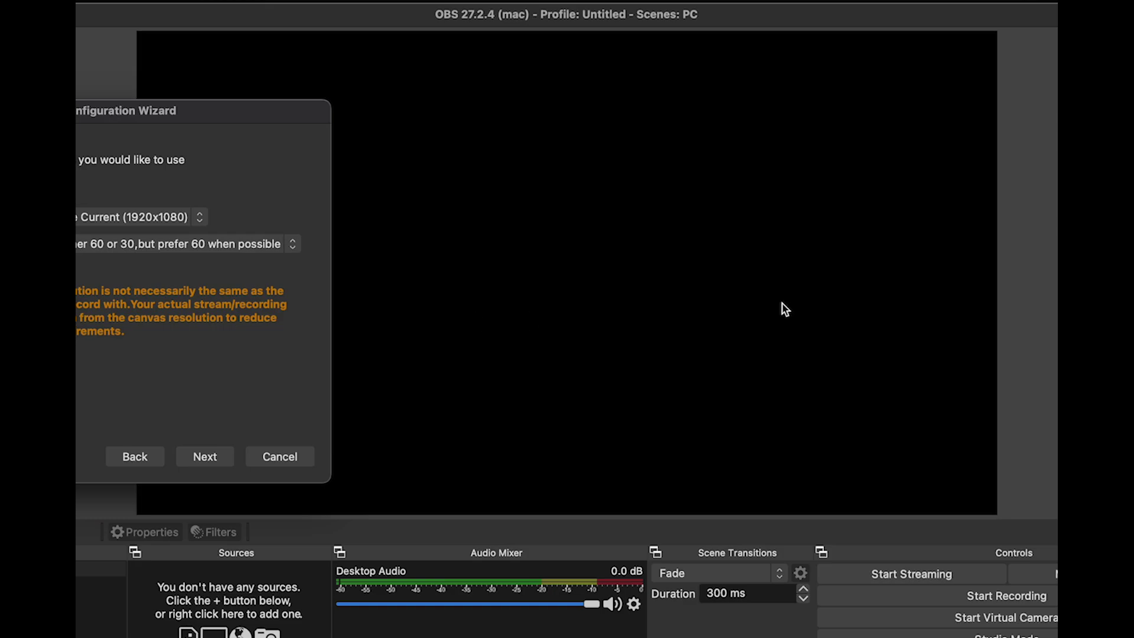
left_click_drag(214, 112, 609, 112)
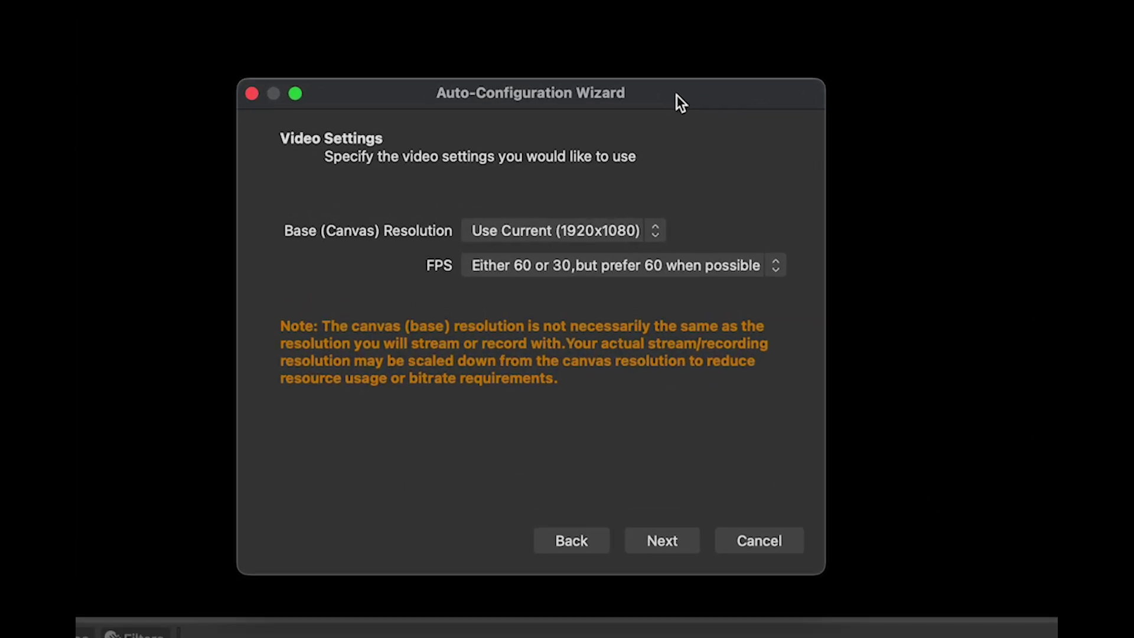
left_click(655, 265)
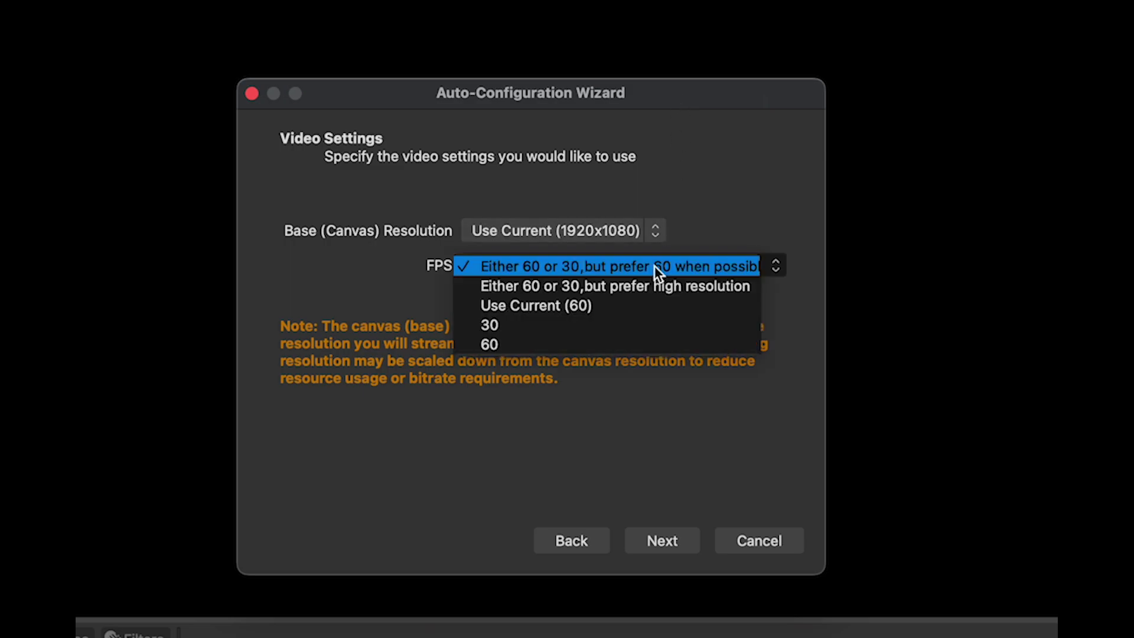
left_click(674, 265)
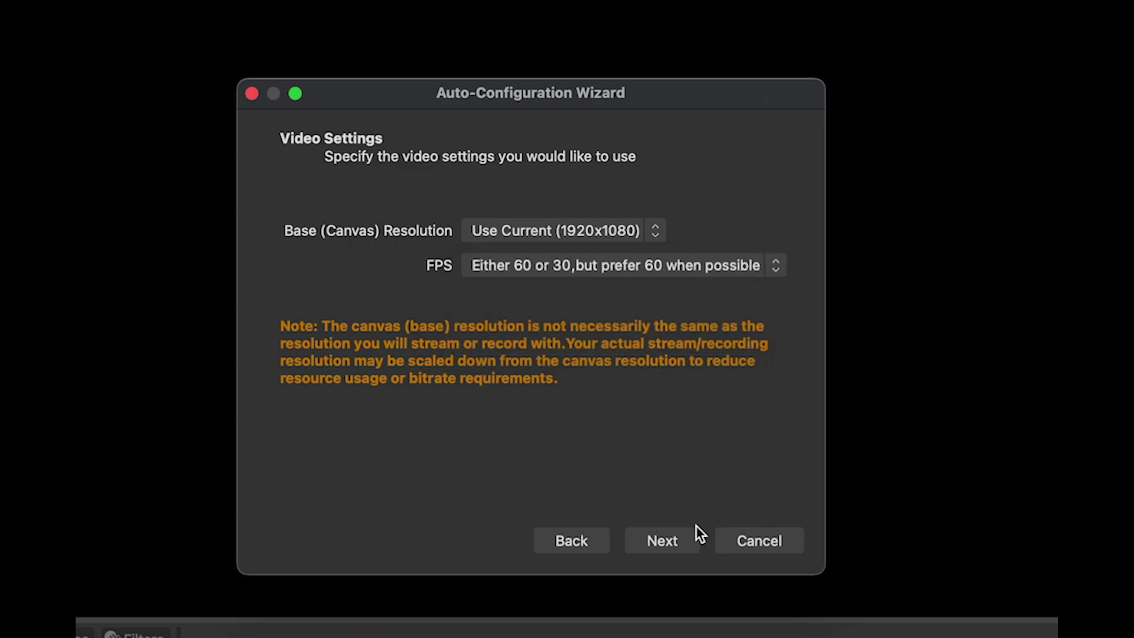
left_click(682, 546)
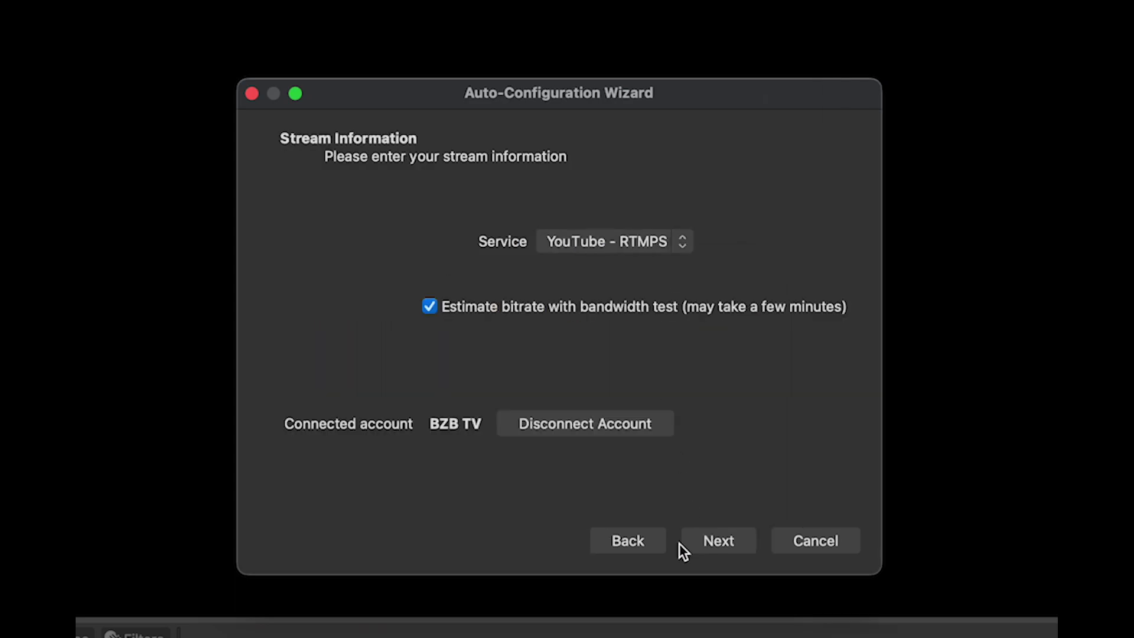
Run the YouTube - RTMPS bandwidth test, review the 4350 Kbps 1280x720 60 FPS results, and cancel.
left_click(632, 235)
left_click(713, 234)
left_click(713, 547)
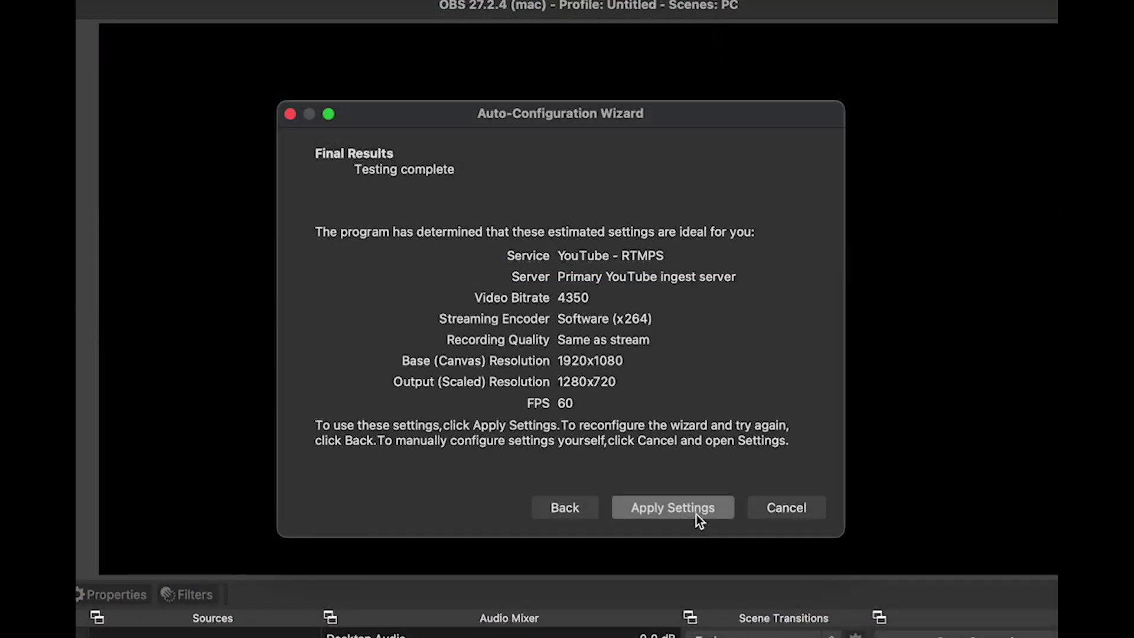
left_click_drag(537, 112, 554, 104)
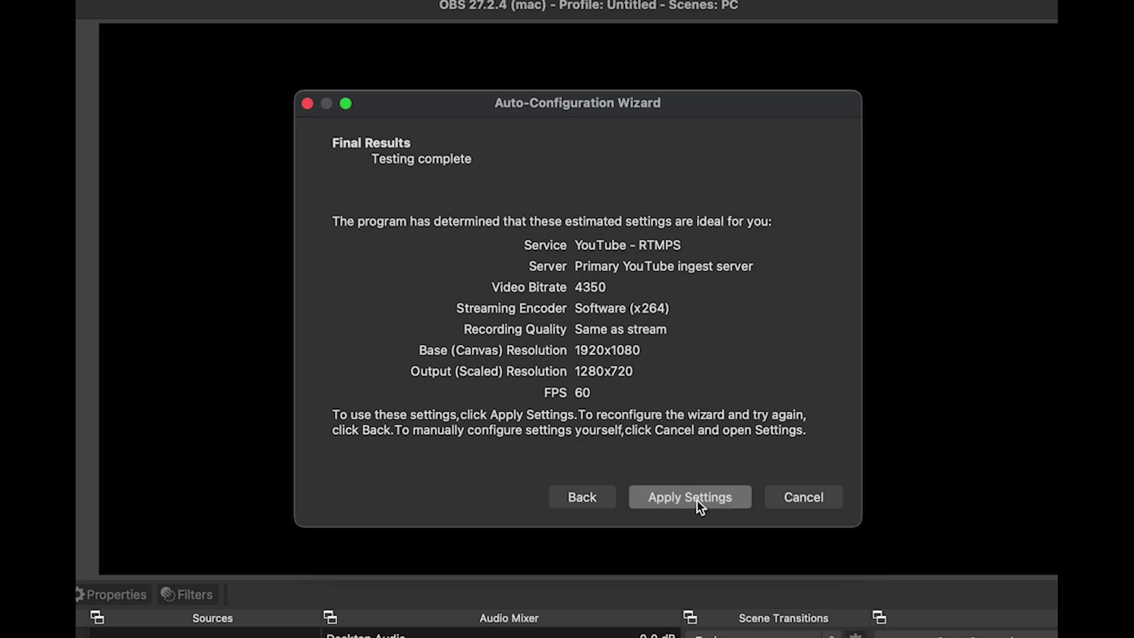
left_click(798, 500)
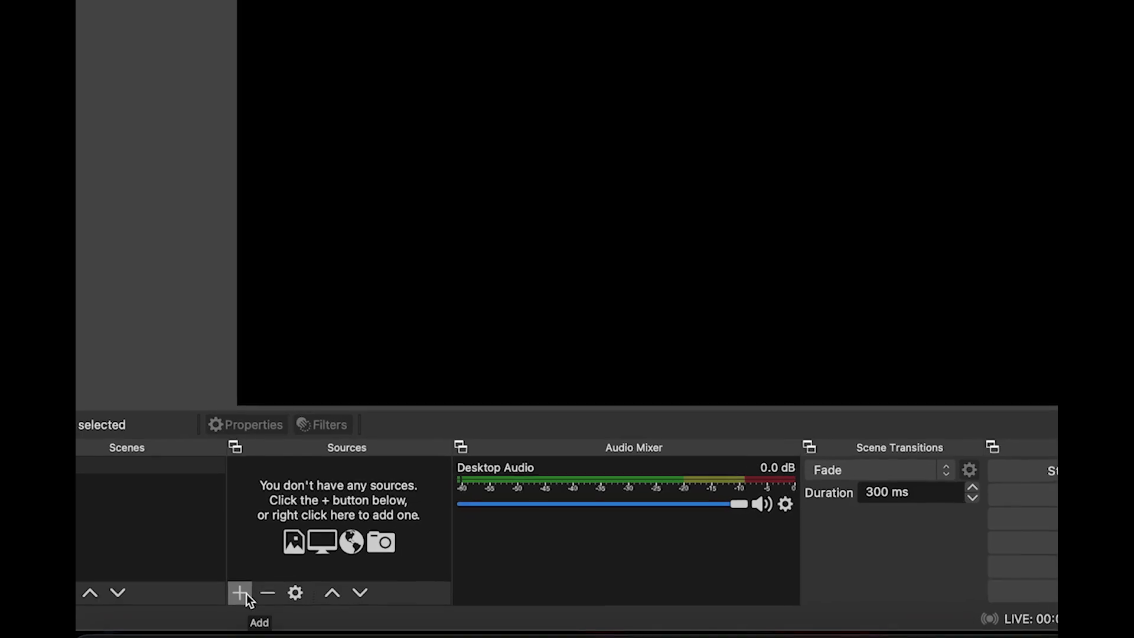
Create a Media Source named 'B-Roll'.
left_click(243, 588)
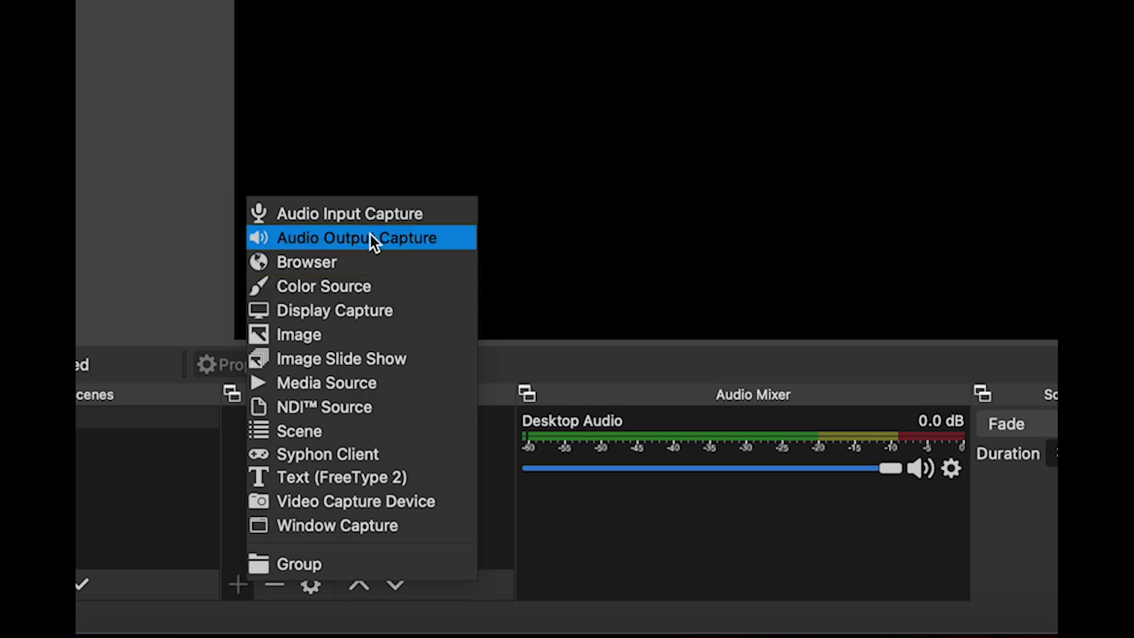
left_click(340, 383)
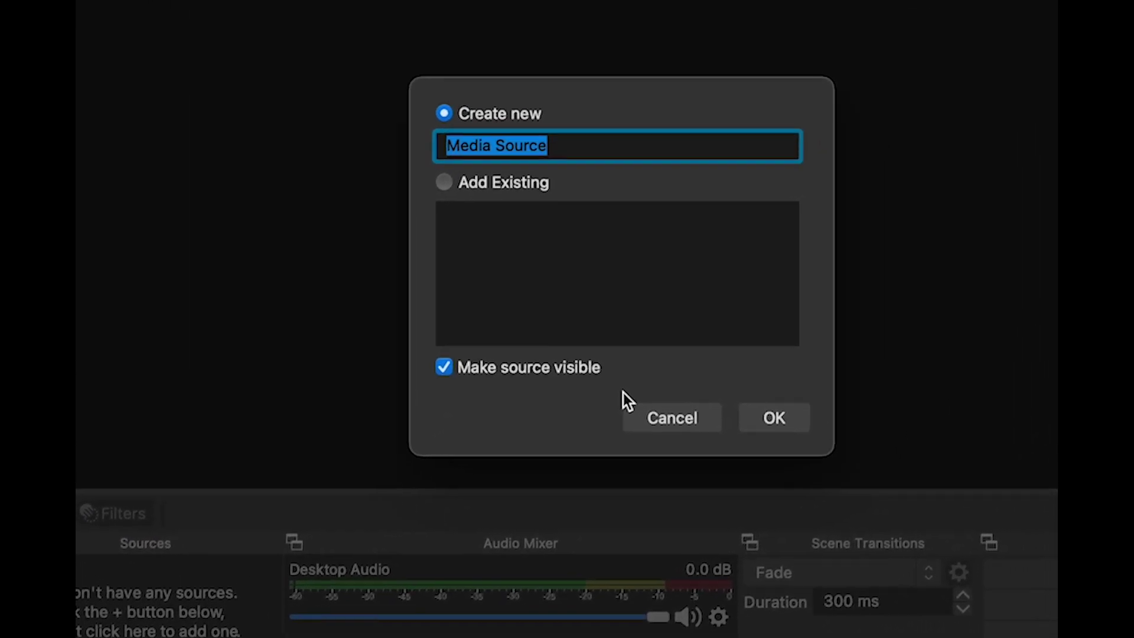
type("Br")
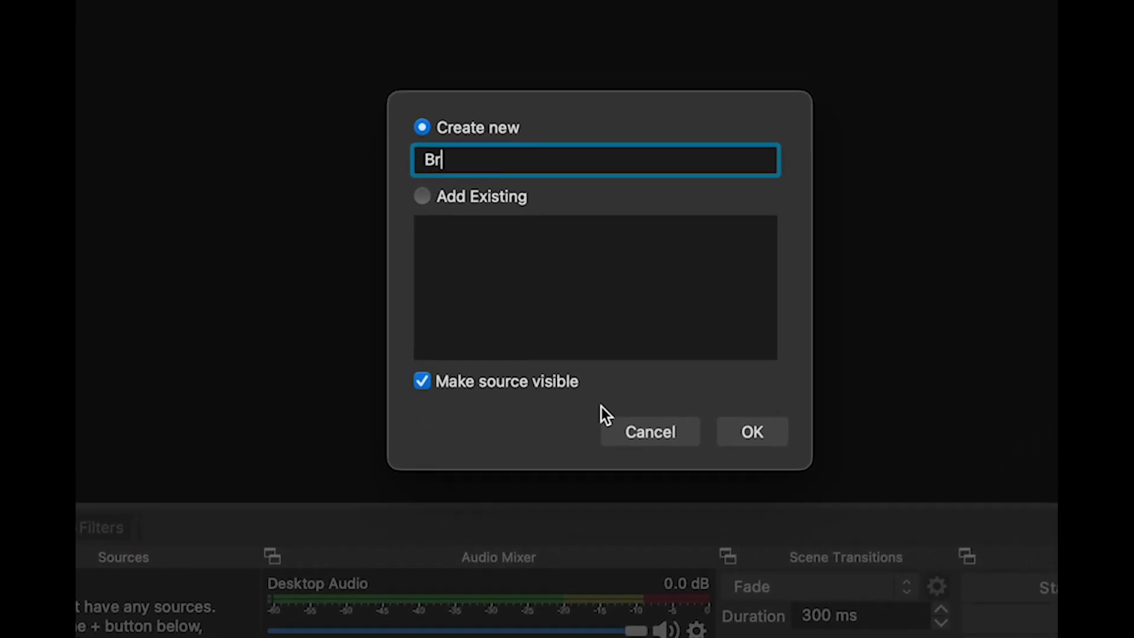
key("BackSpace")
type("-Roll")
left_click(747, 430)
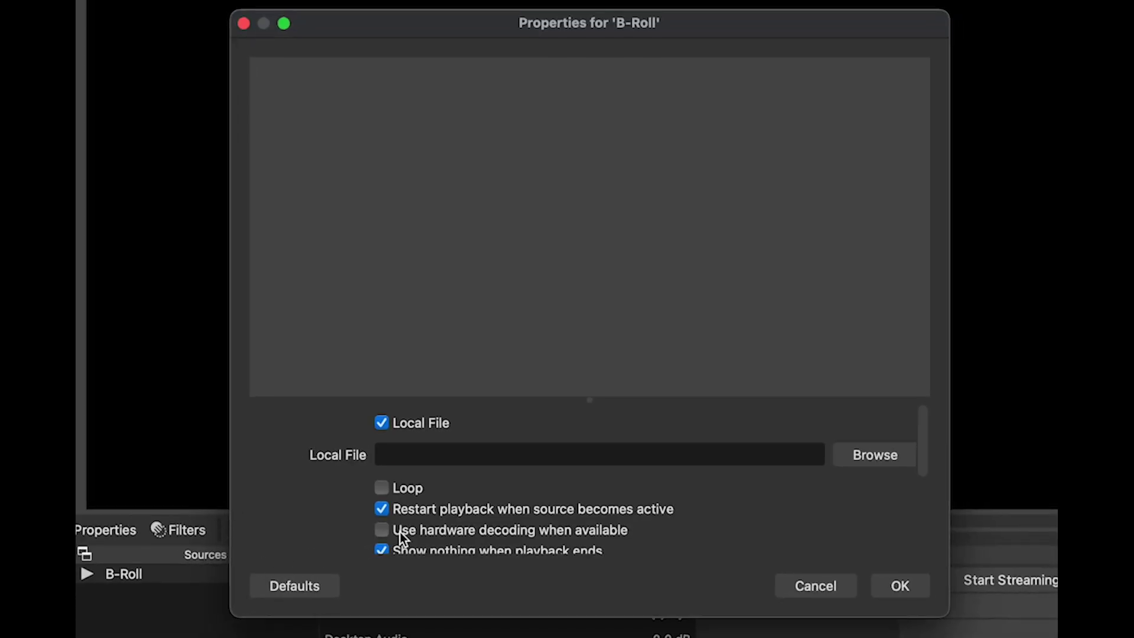
Set B-Roll's local file to VW29.mp4 from the Movies folder and apply.
scroll(723, 420, "down", 3)
scroll(718, 425, "up", 3)
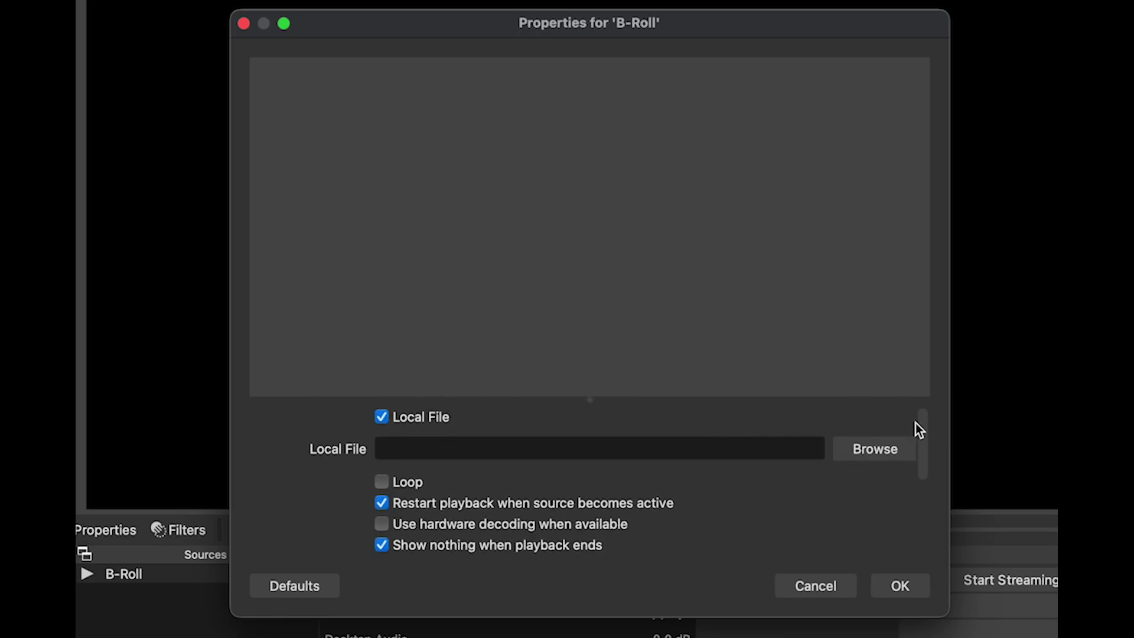
left_click_drag(924, 430, 924, 457)
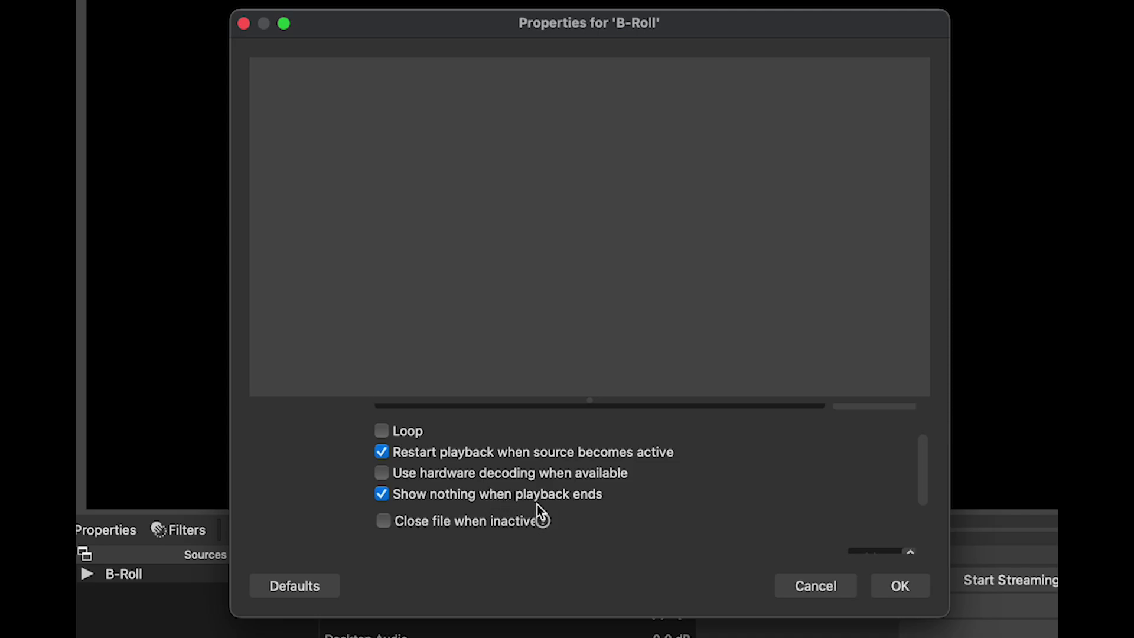
left_click_drag(919, 462, 929, 438)
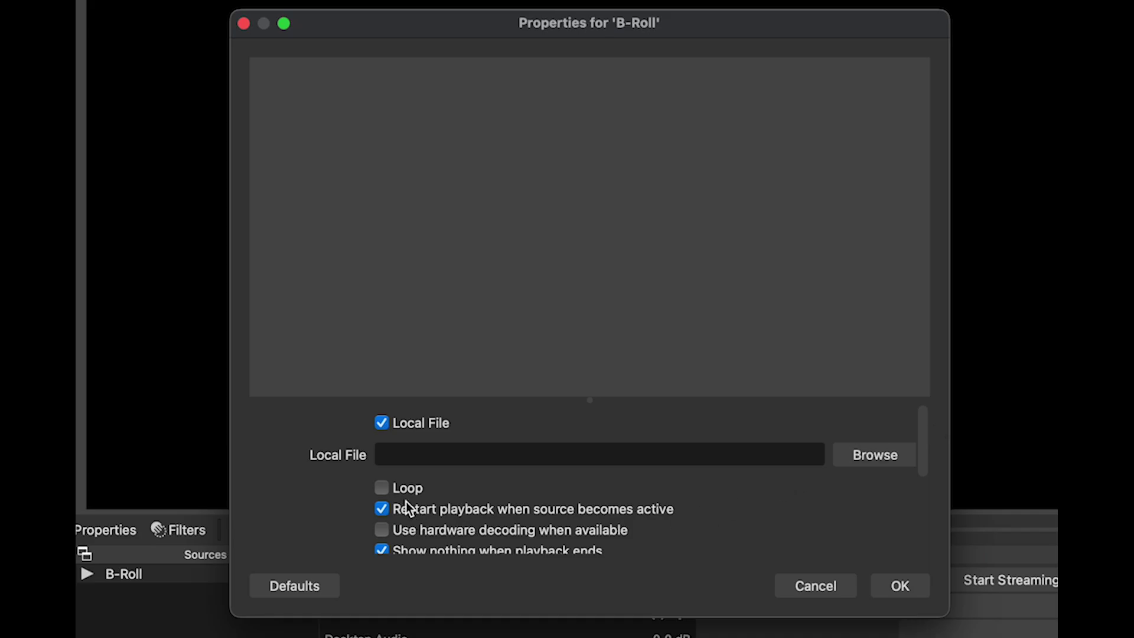
left_click(902, 454)
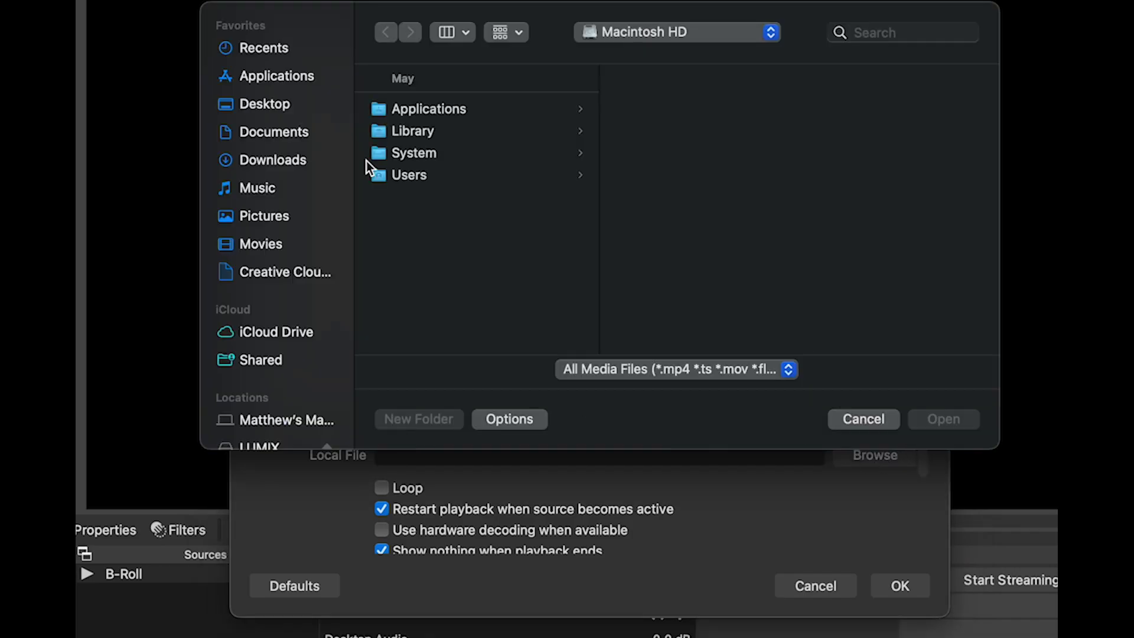
left_click(262, 247)
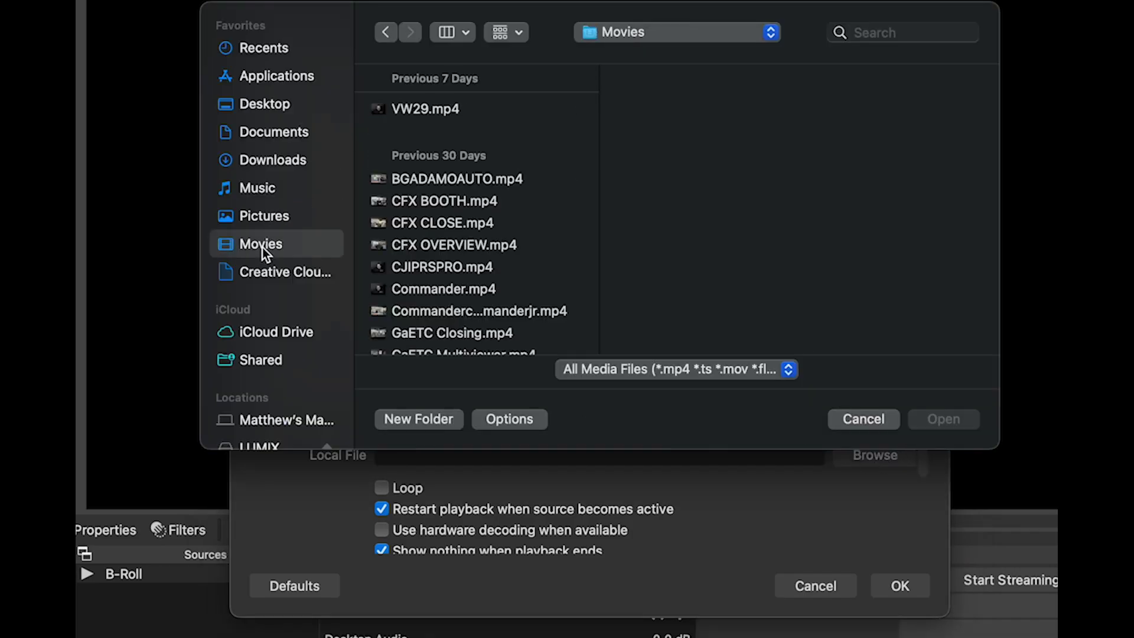
left_click(439, 108)
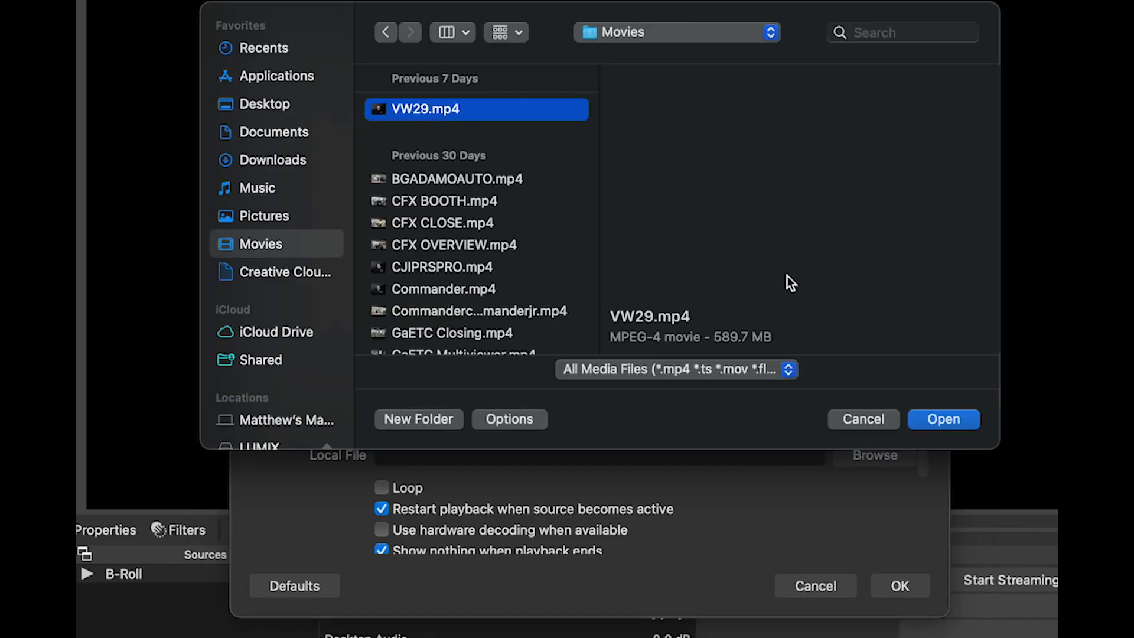
left_click(933, 420)
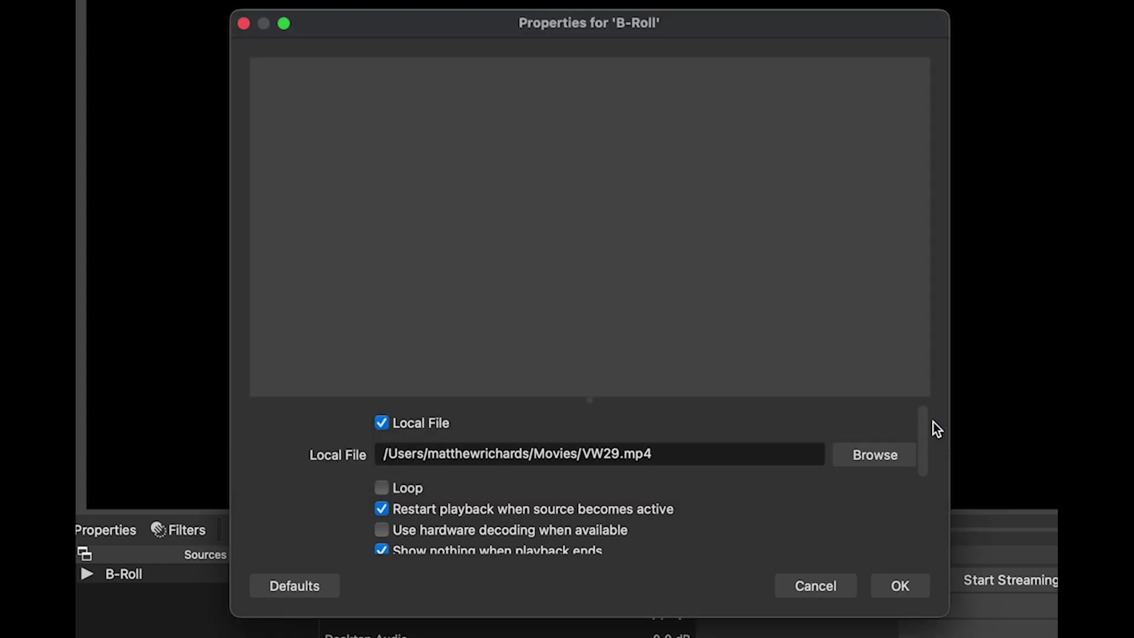
left_click(912, 582)
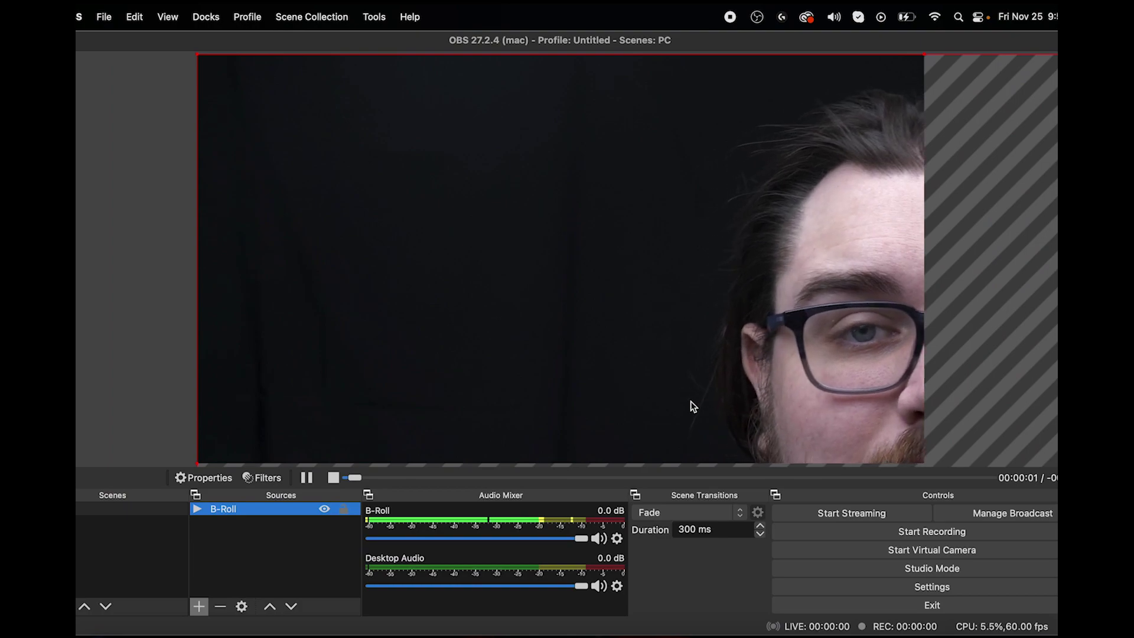
Pause the B-Roll clip and resize it to fill the whole canvas.
left_click(306, 477)
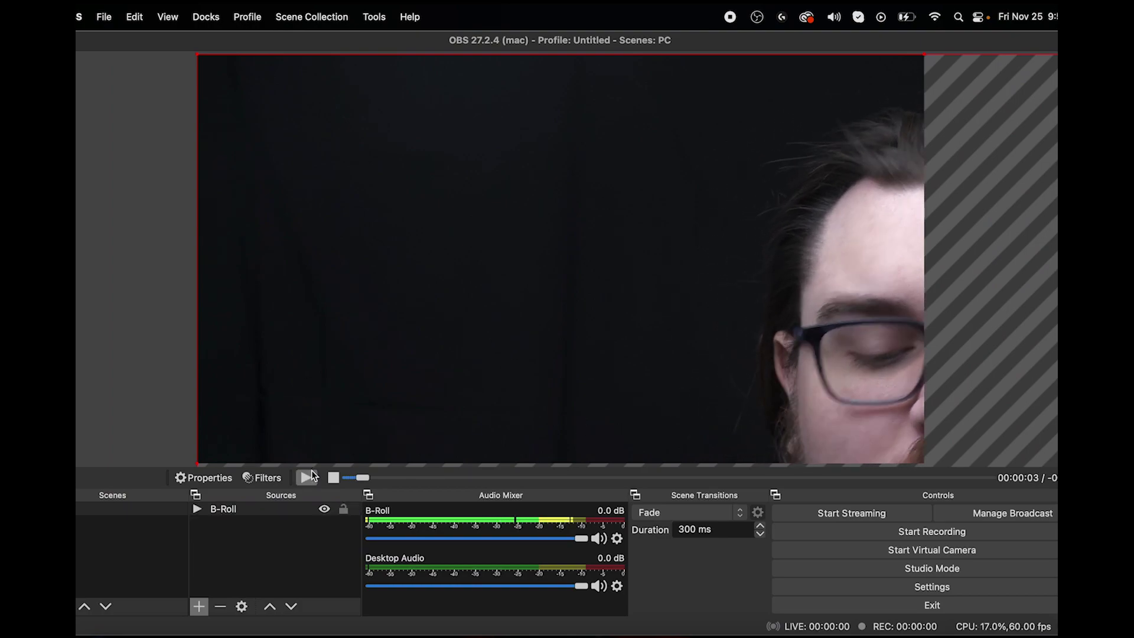
left_click_drag(206, 60, 439, 235)
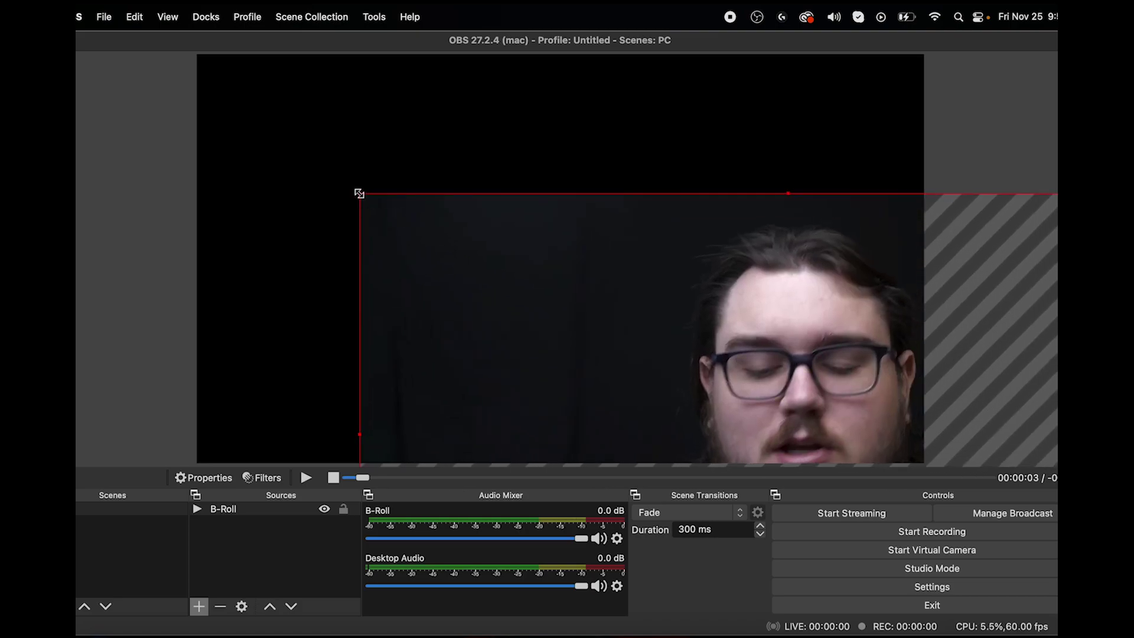
left_click_drag(360, 193, 281, 95)
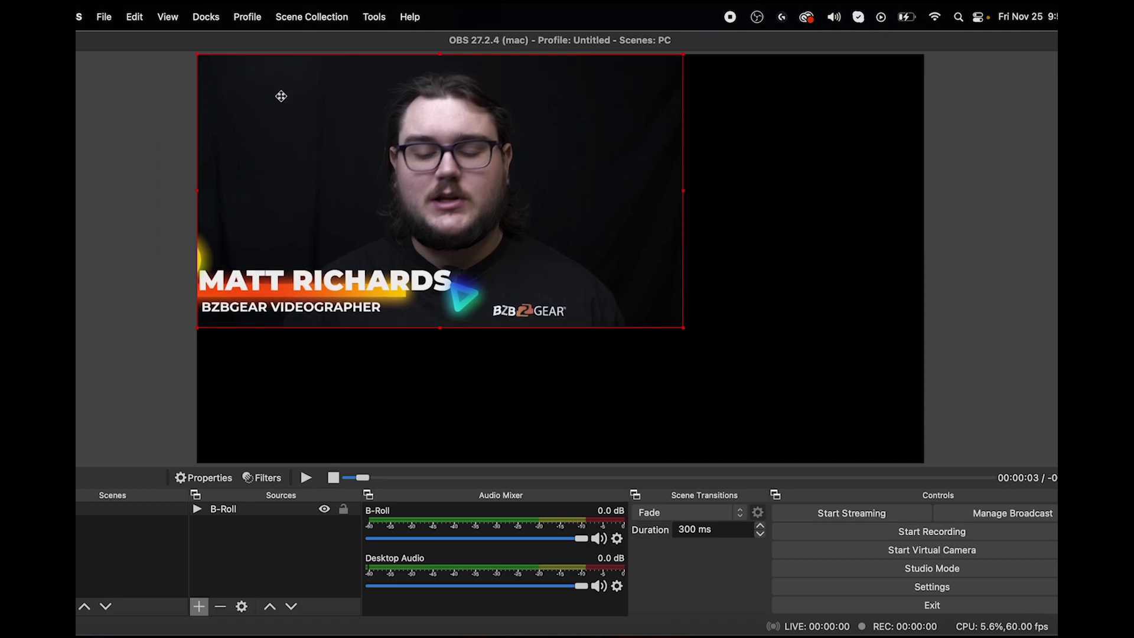
left_click(684, 331)
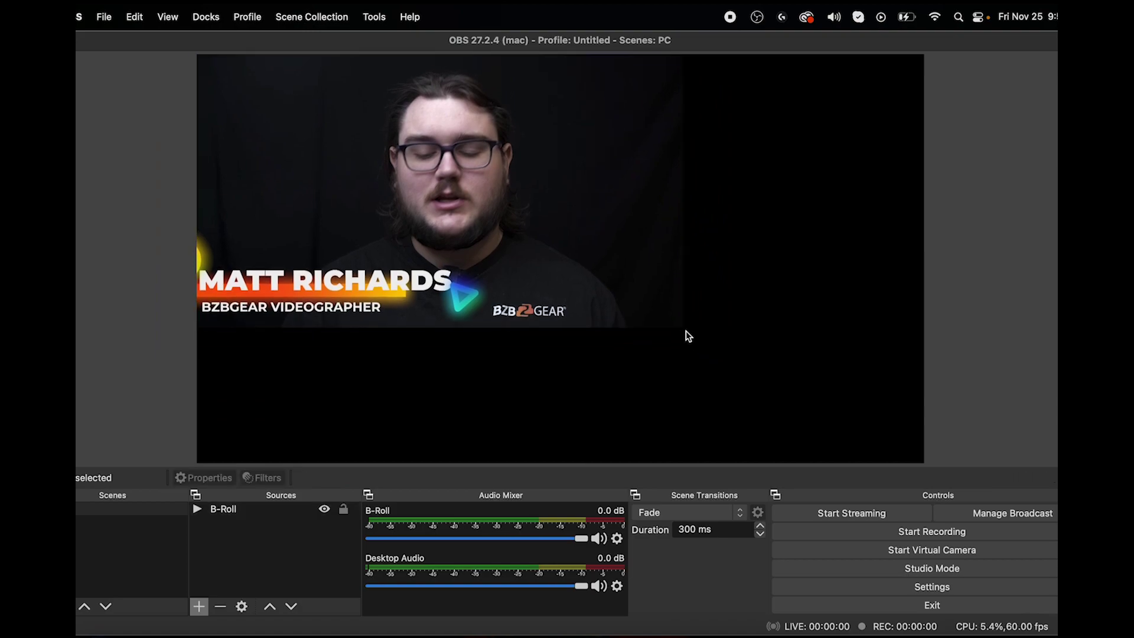
left_click(645, 305)
left_click_drag(680, 325, 910, 460)
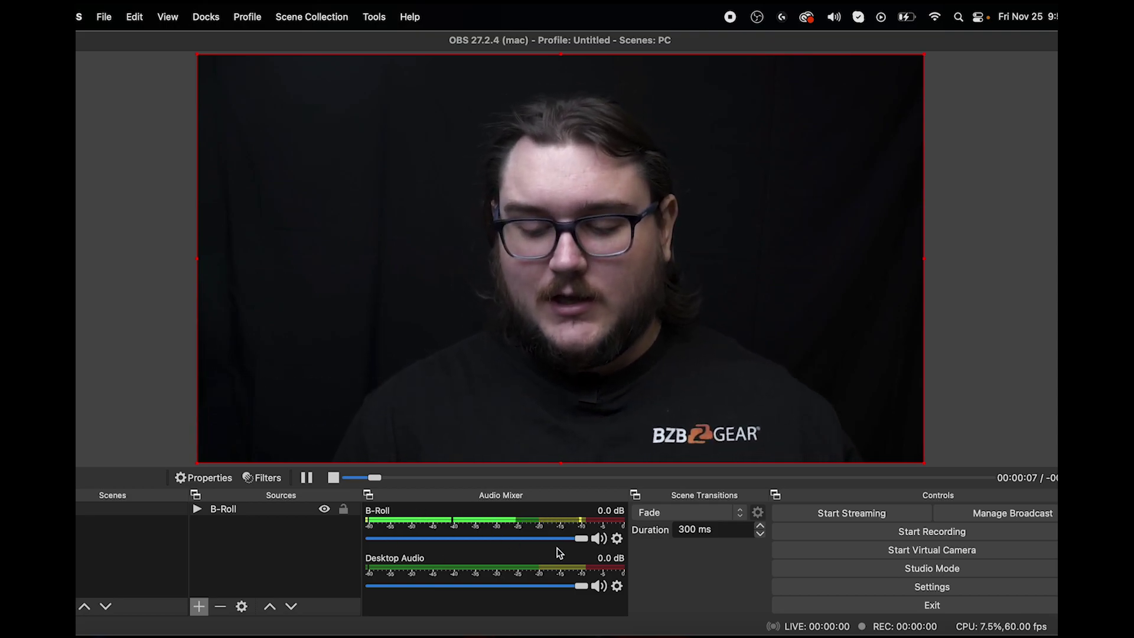
Lower the B-Roll volume to -29.1 dB and rewind the clip a few seconds.
left_click_drag(580, 538, 451, 539)
left_click(307, 478)
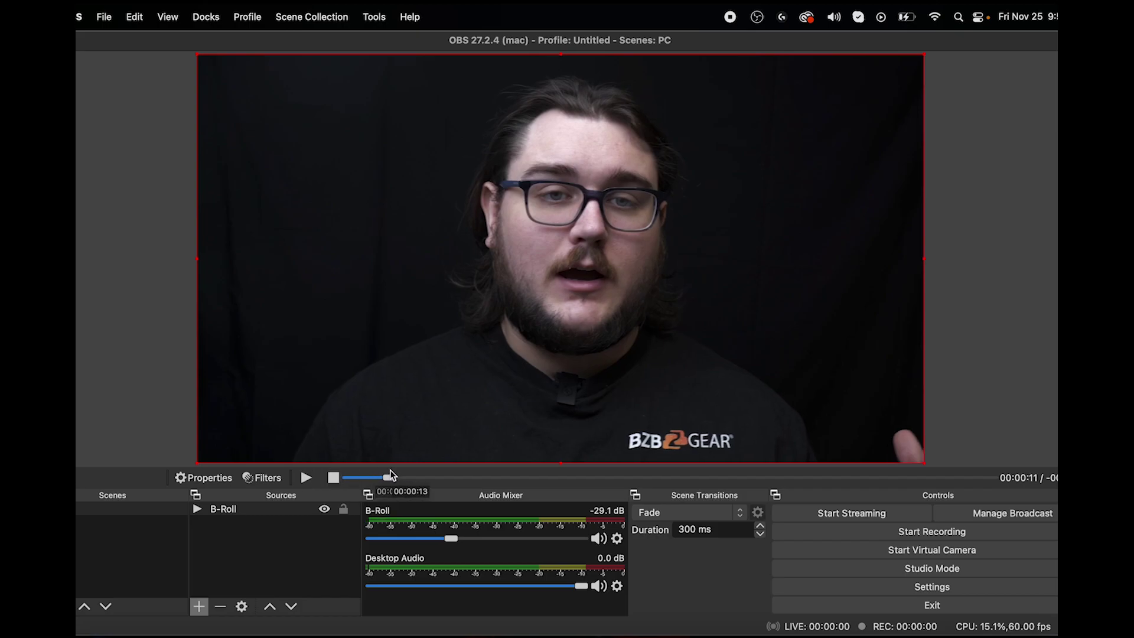
left_click_drag(390, 477, 361, 480)
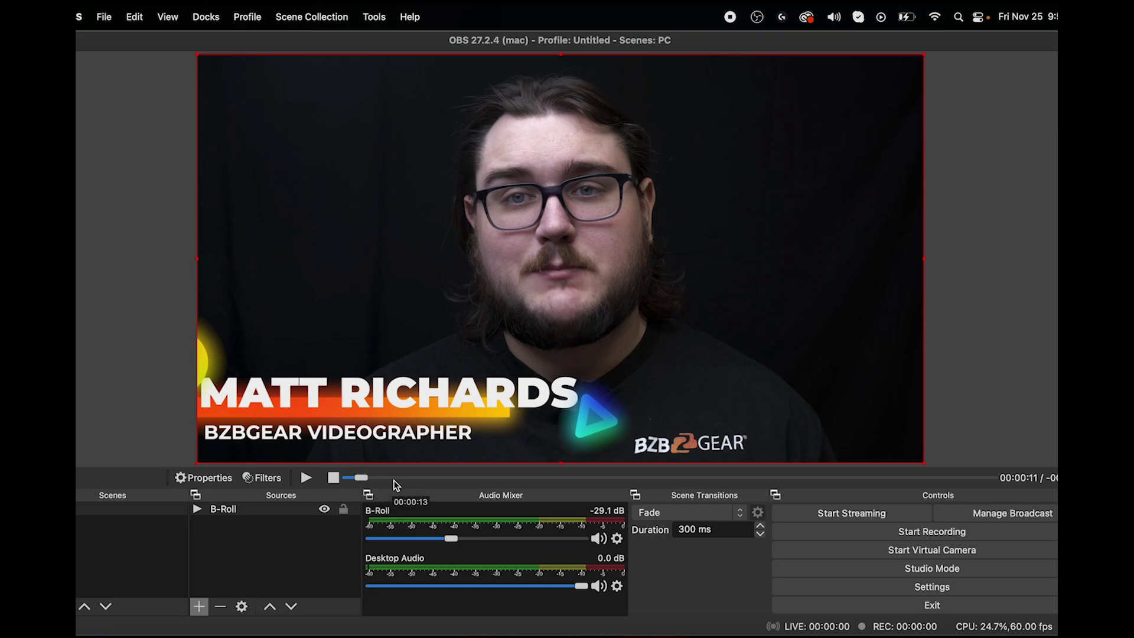
left_click(272, 536)
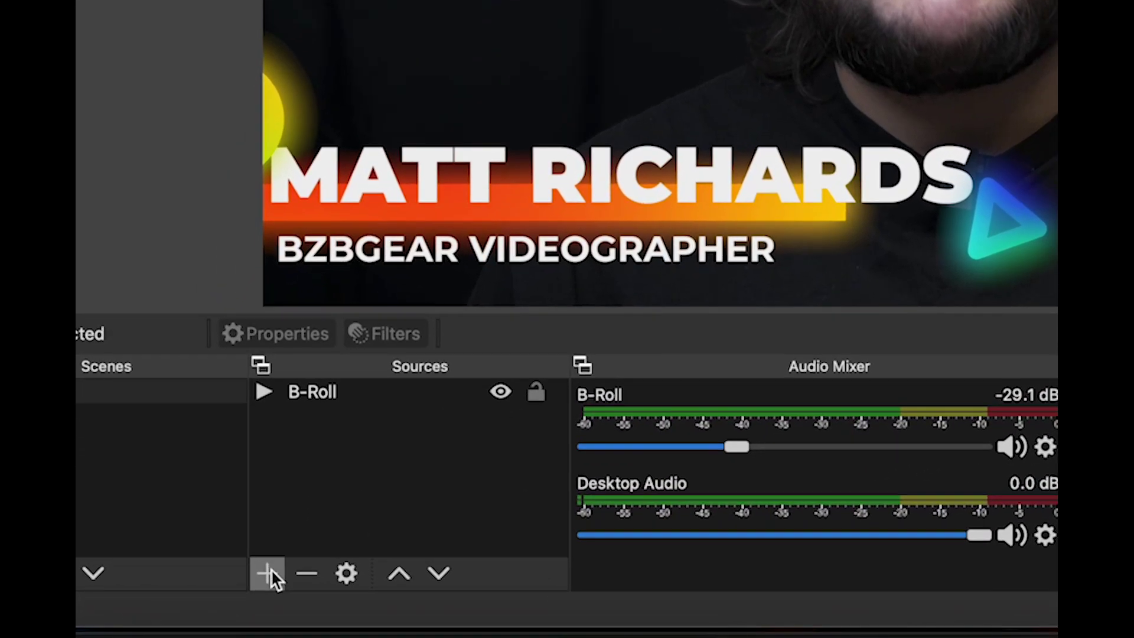
left_click(242, 585)
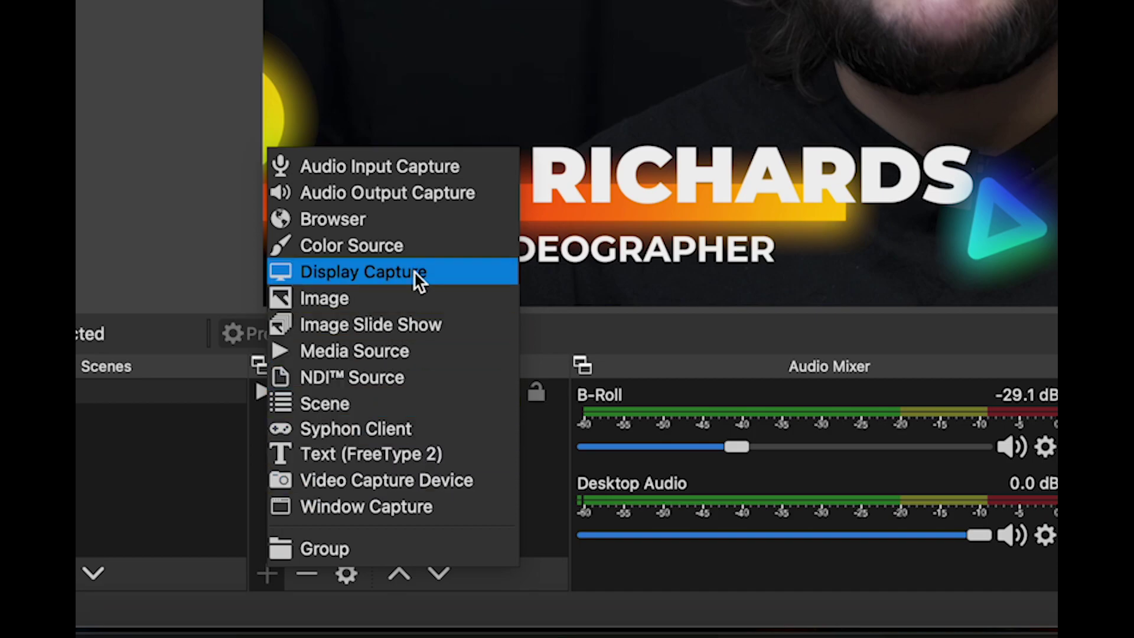
left_click(426, 219)
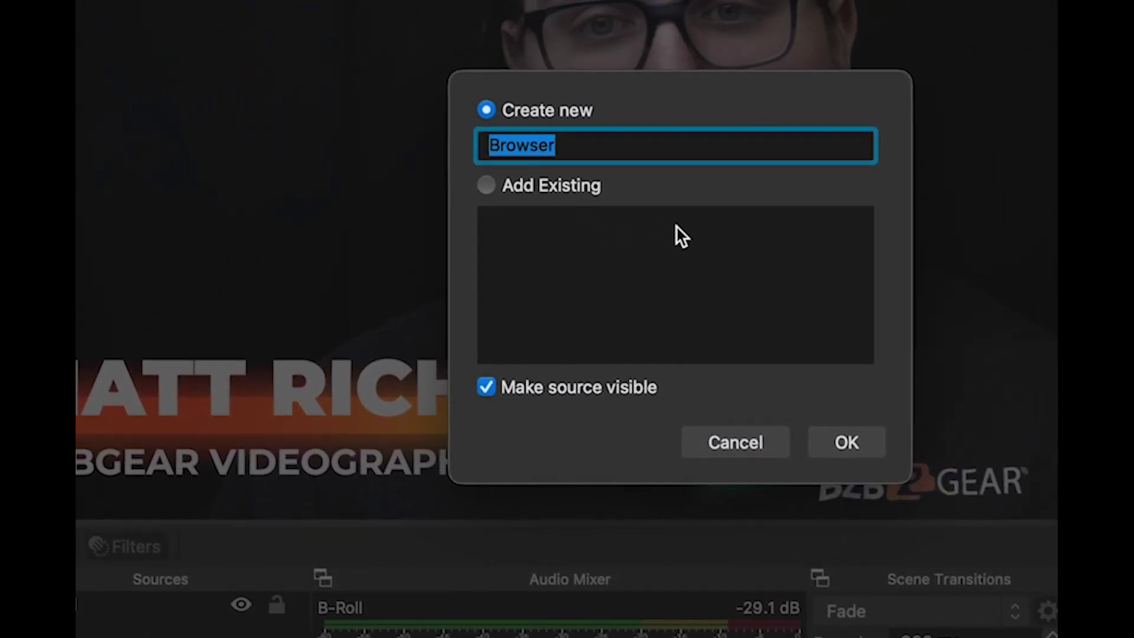
type("B?")
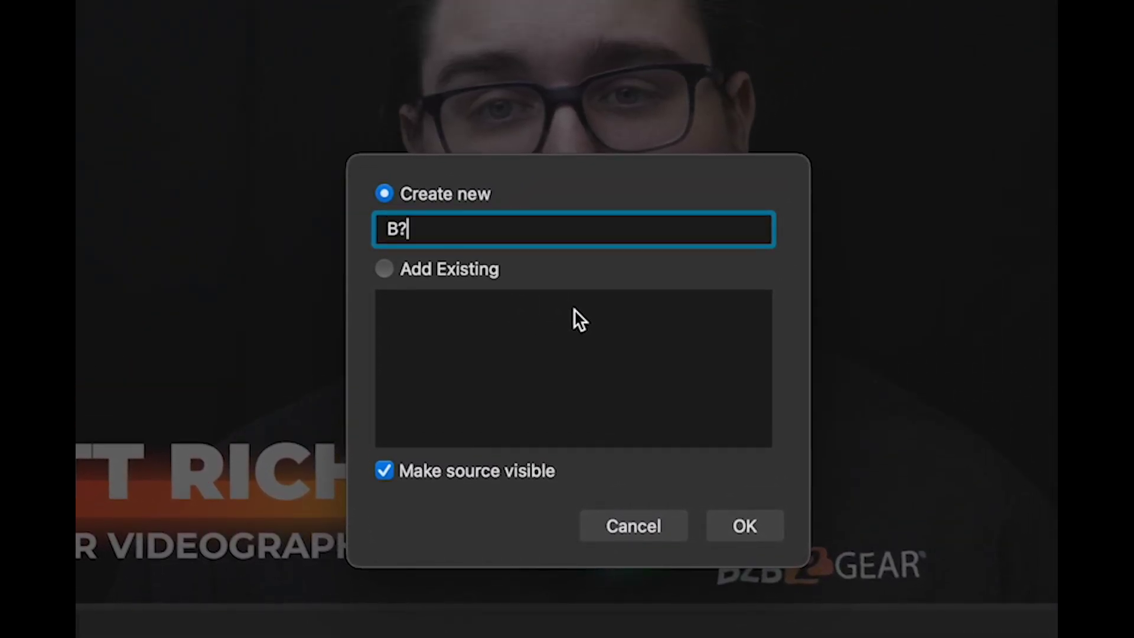
type("ZBGEAR")
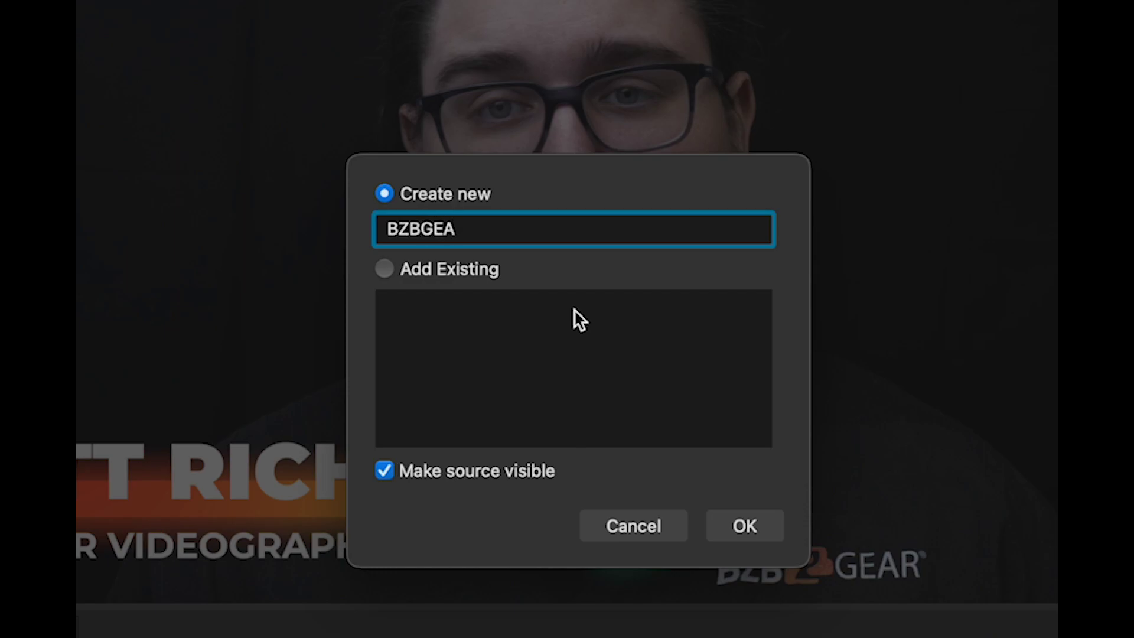
left_click(768, 520)
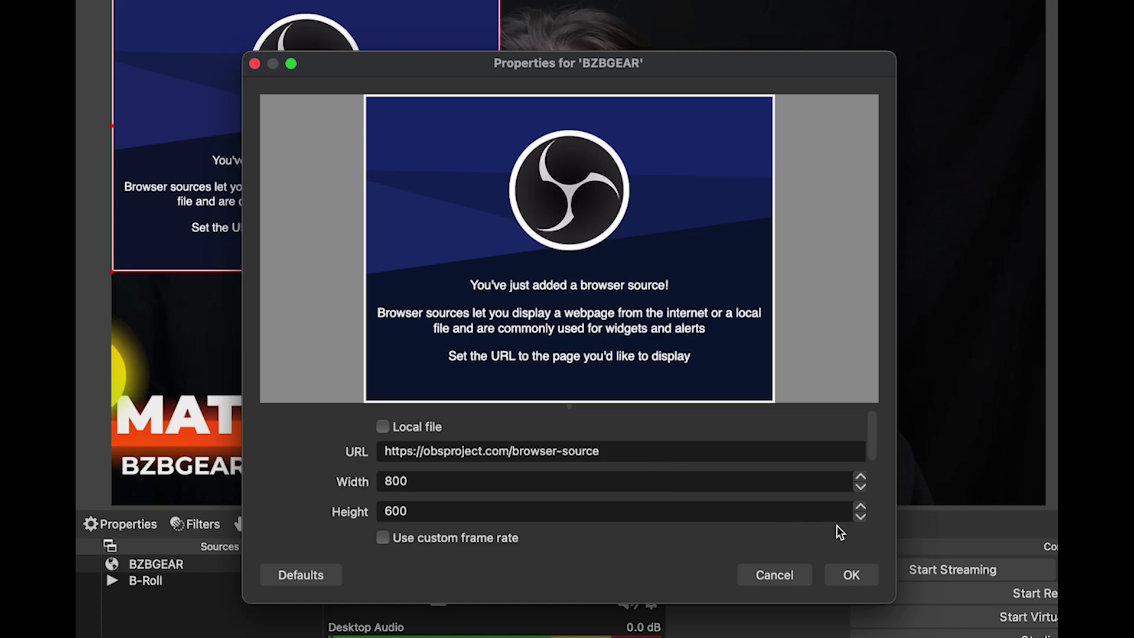
left_click(659, 457)
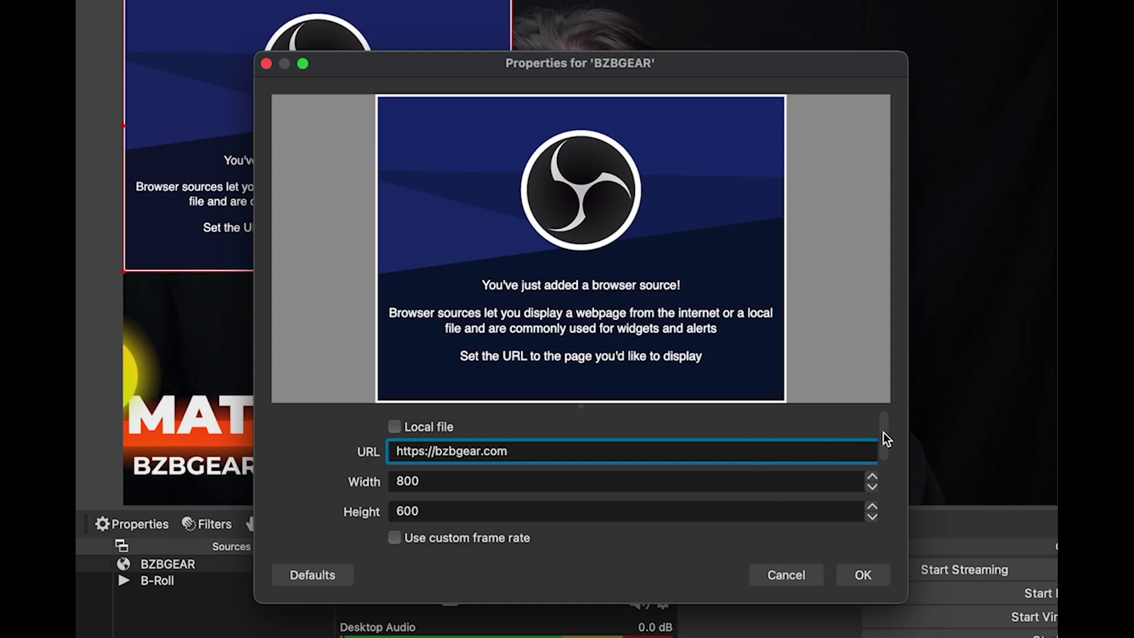
left_click_drag(883, 432, 902, 411)
left_click(865, 576)
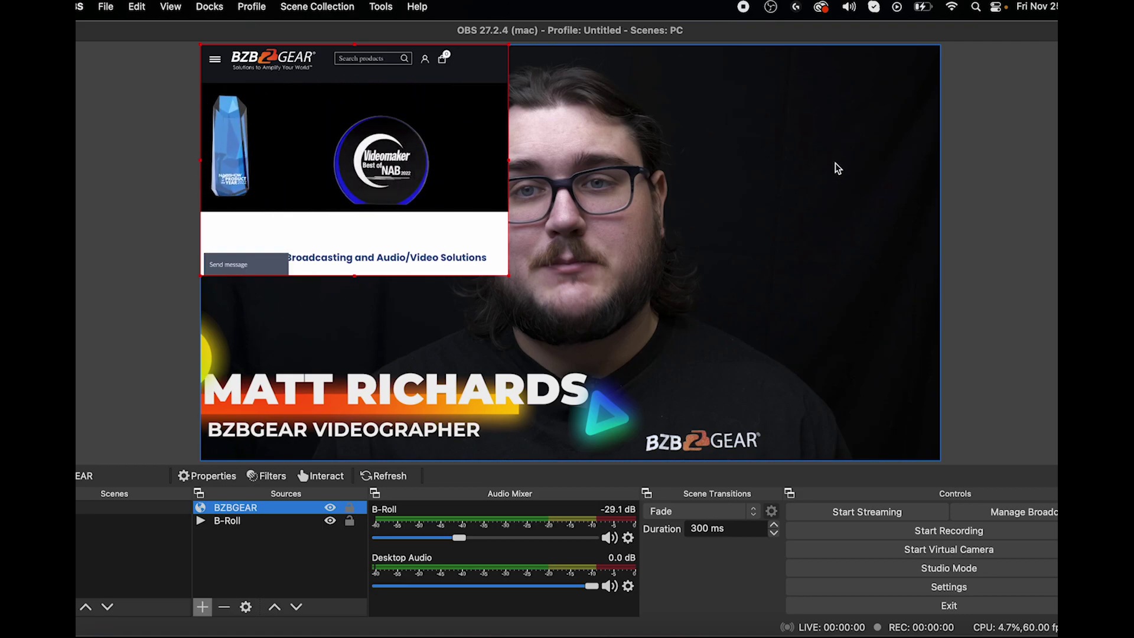
Shrink B-Roll to the top-left, stretch BZBGEAR to fill the canvas, and layer it below B-Roll.
left_click(755, 209)
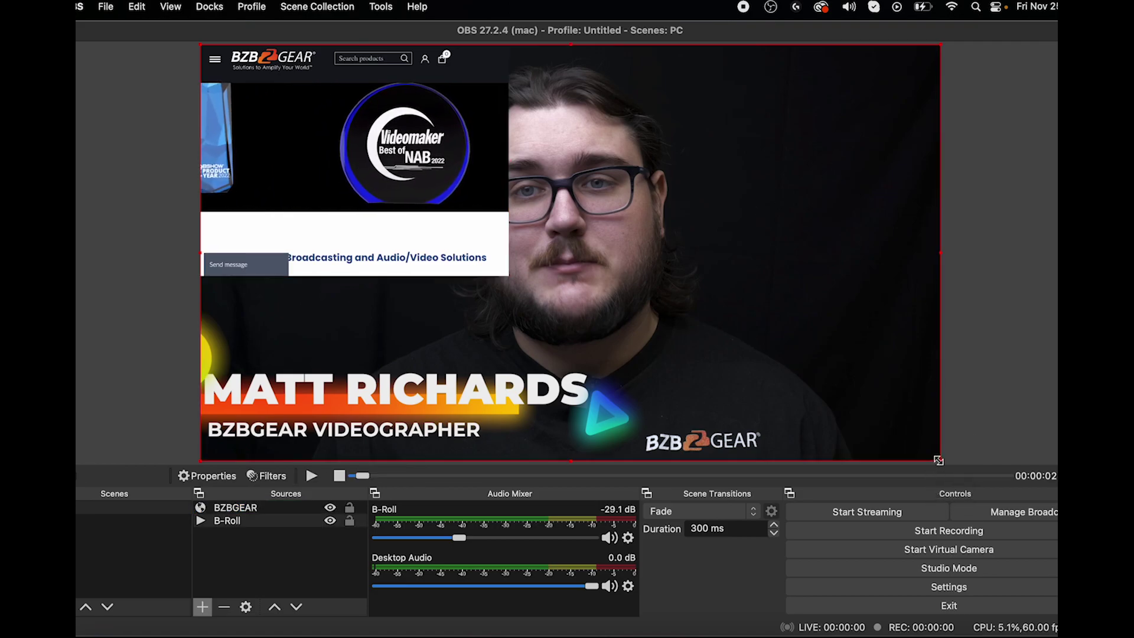
left_click_drag(939, 463, 756, 335)
left_click(474, 261)
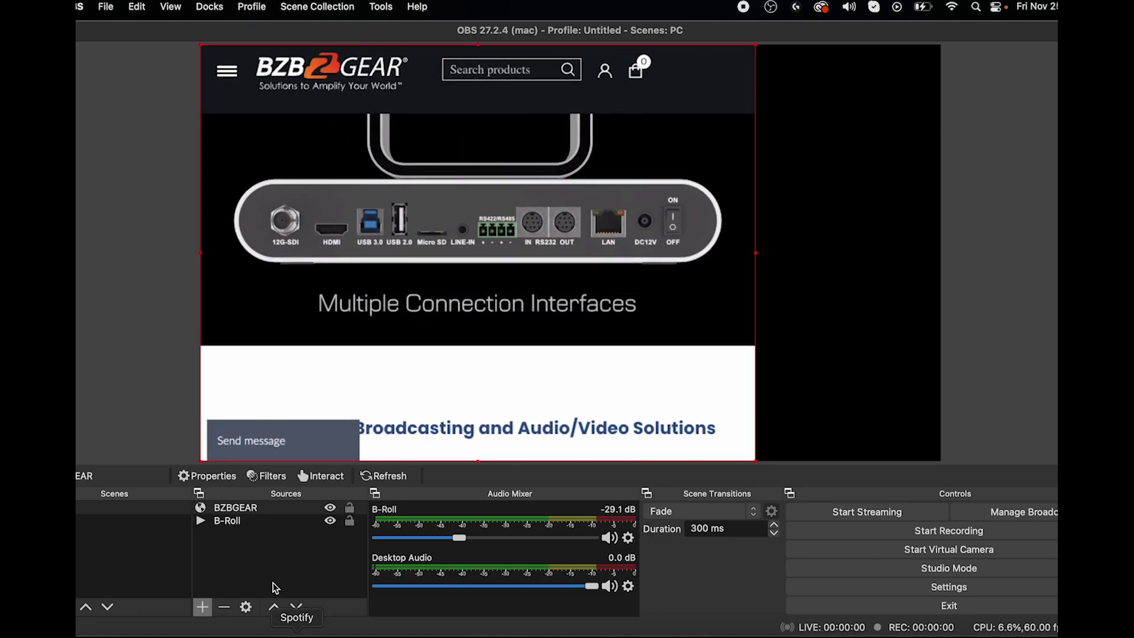
left_click(263, 509)
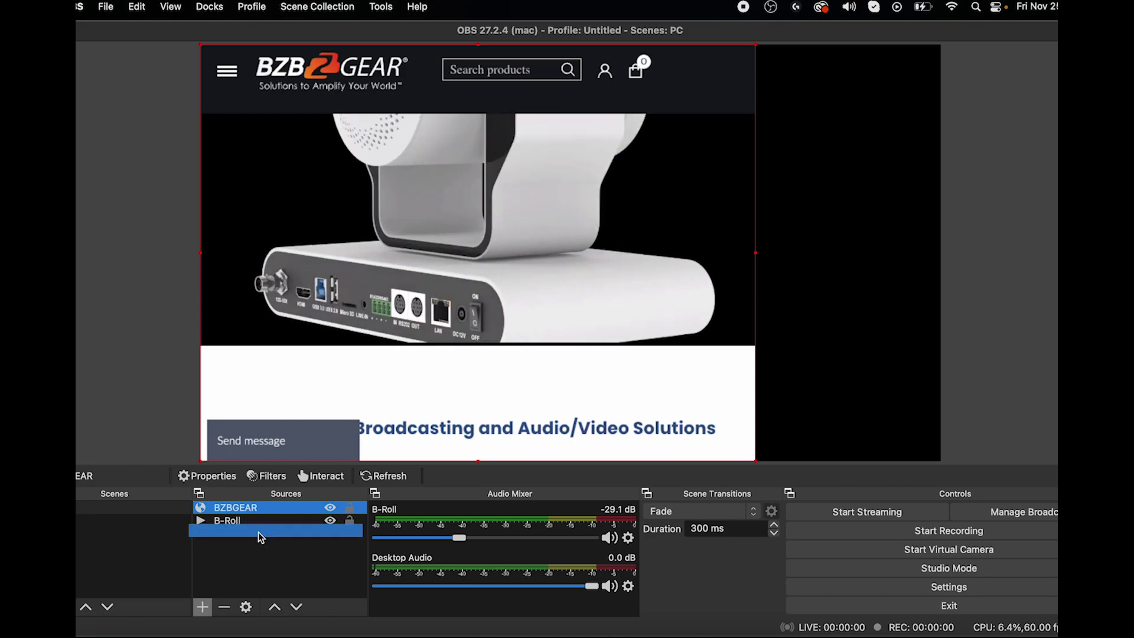
key("super+Down")
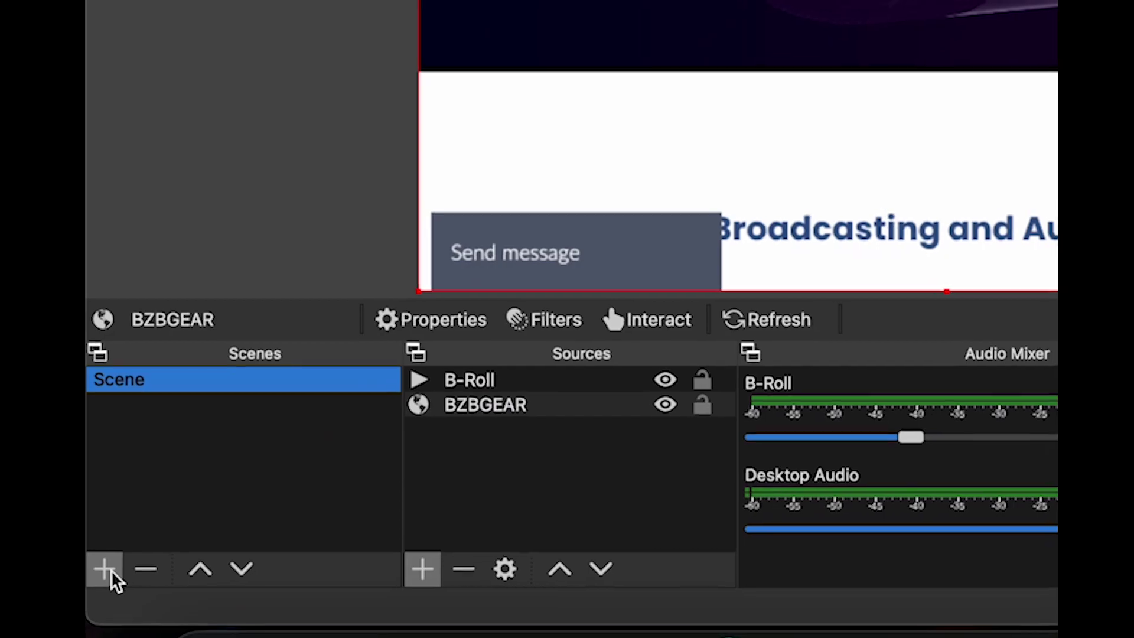
Create Scene 2 and add an Image source named 'Image' to it.
left_click(61, 594)
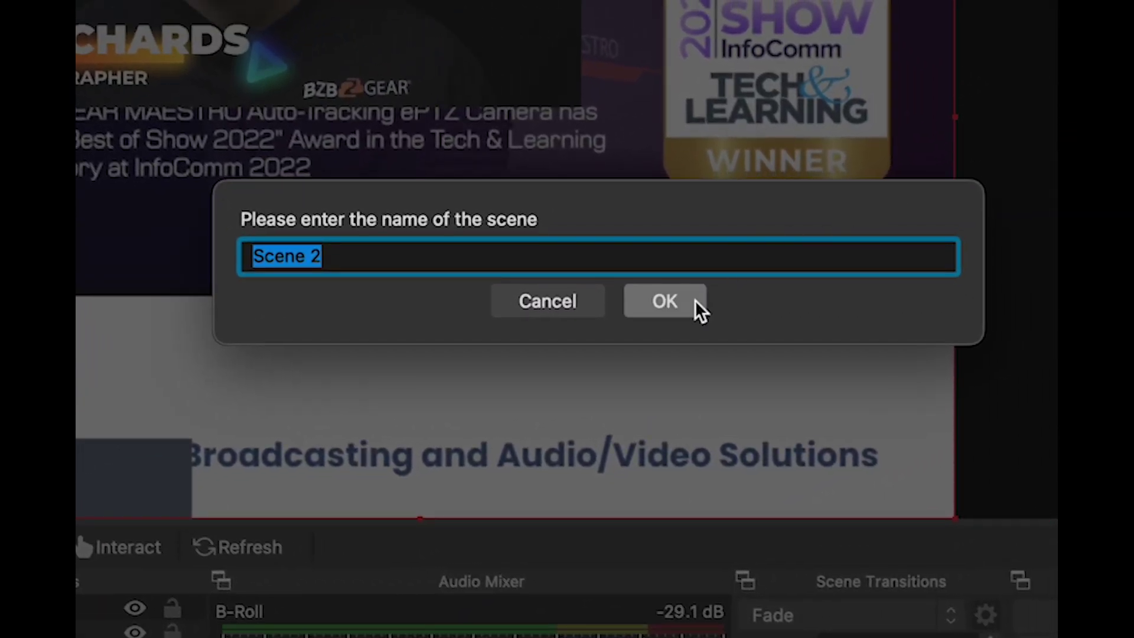
left_click(1005, 152)
left_click(243, 596)
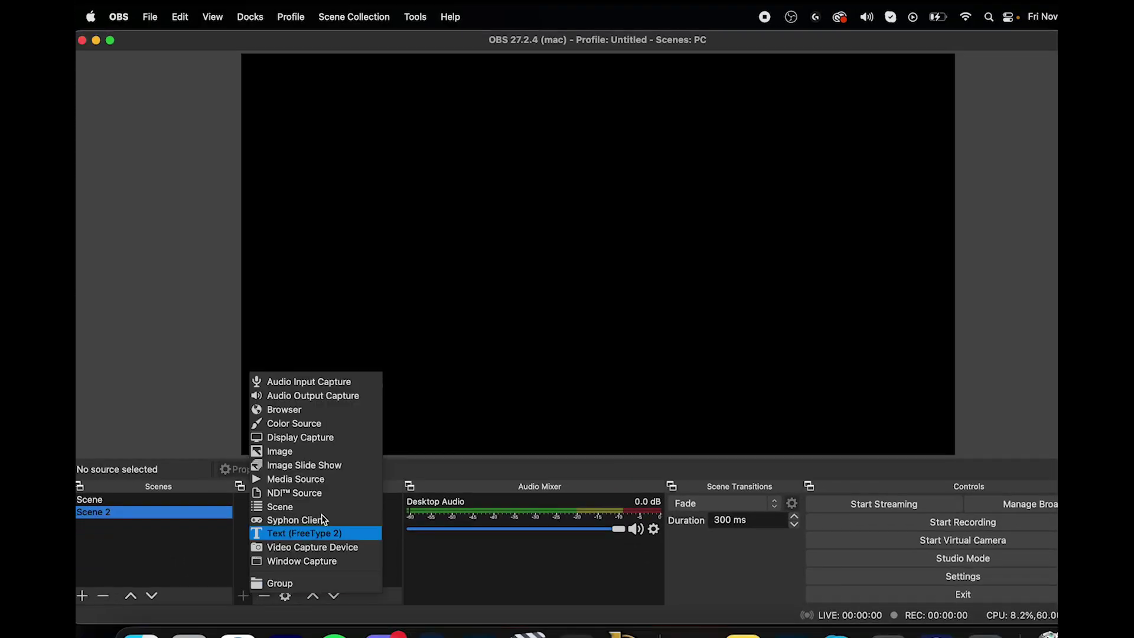
left_click(334, 452)
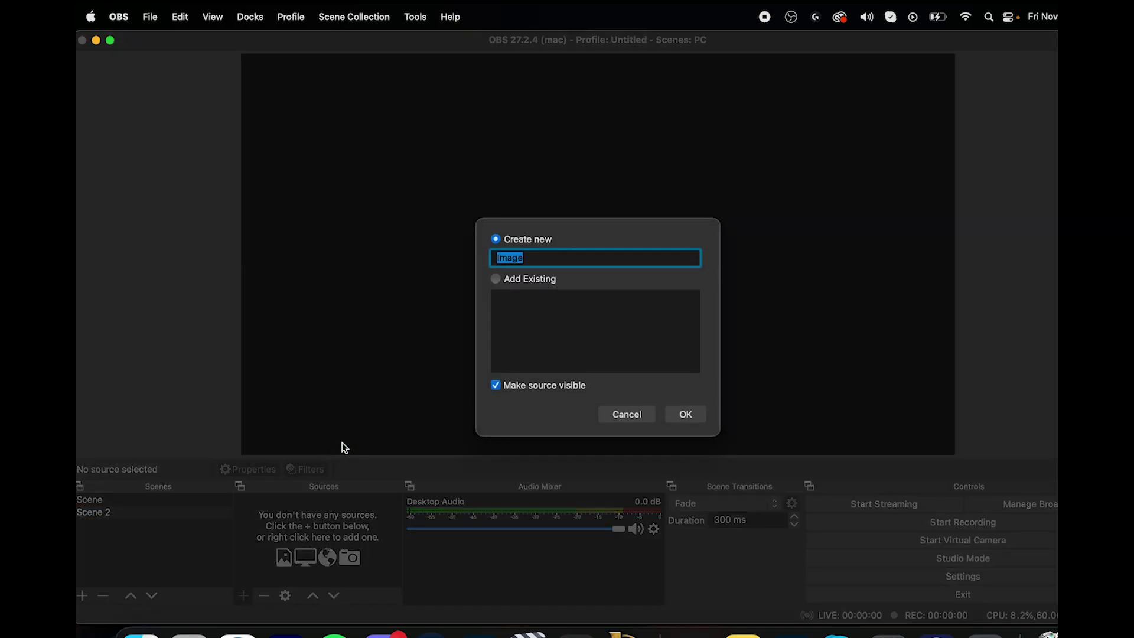
left_click(677, 412)
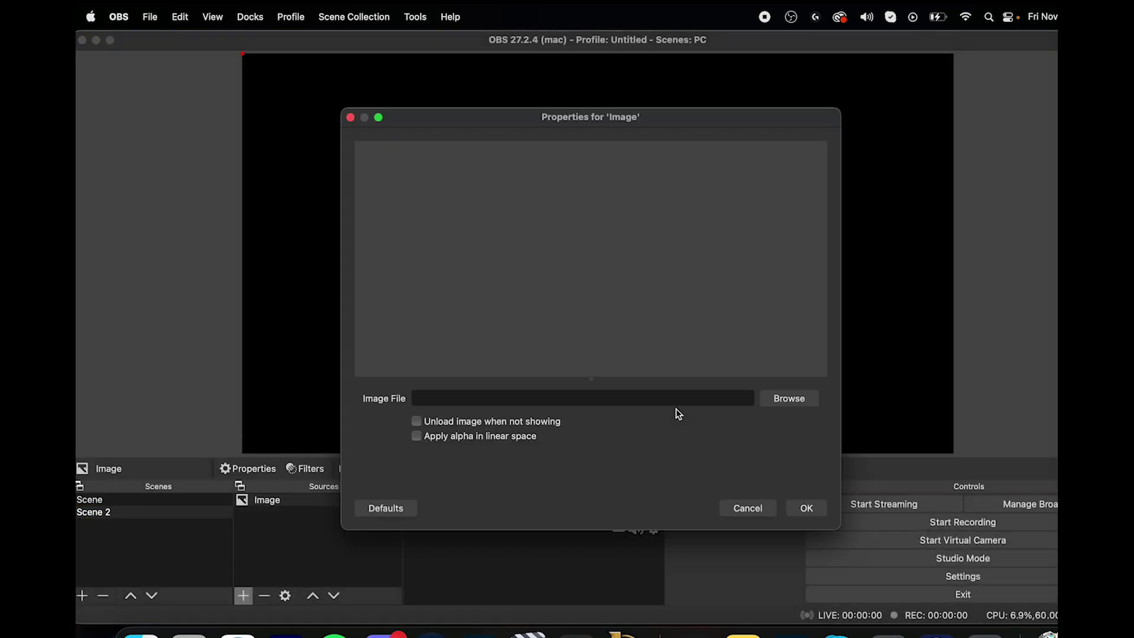
Load stream.jpg from the Pictures folder into the Image source and confirm.
left_click(789, 399)
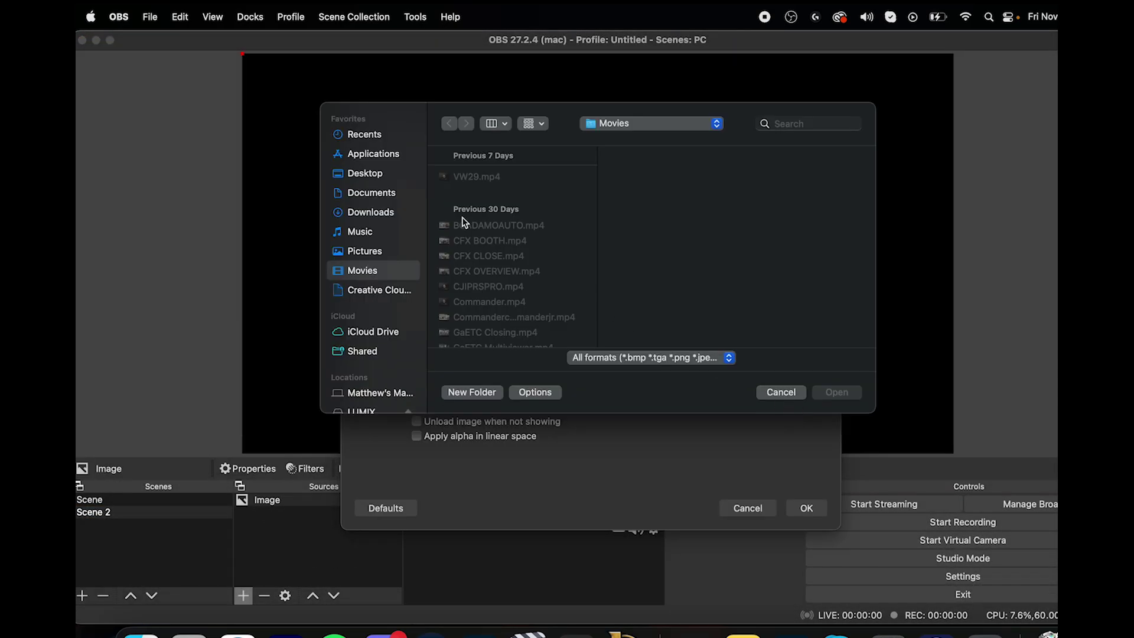
scroll(465, 222, "down", 5)
scroll(463, 222, "up", 5)
scroll(484, 250, "down", 8)
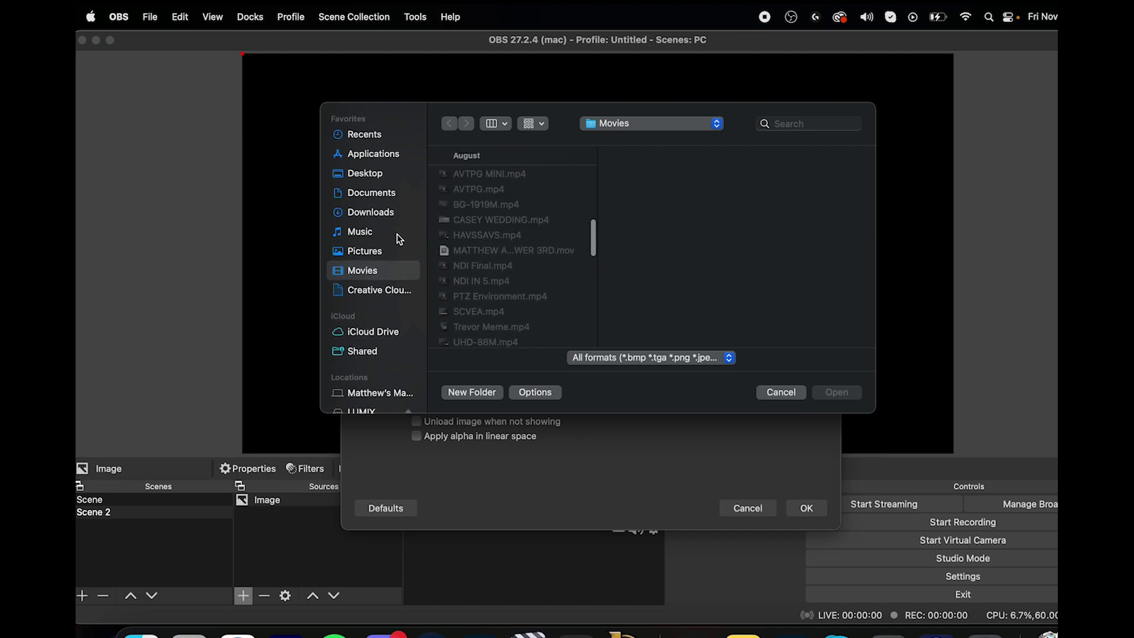
left_click(374, 251)
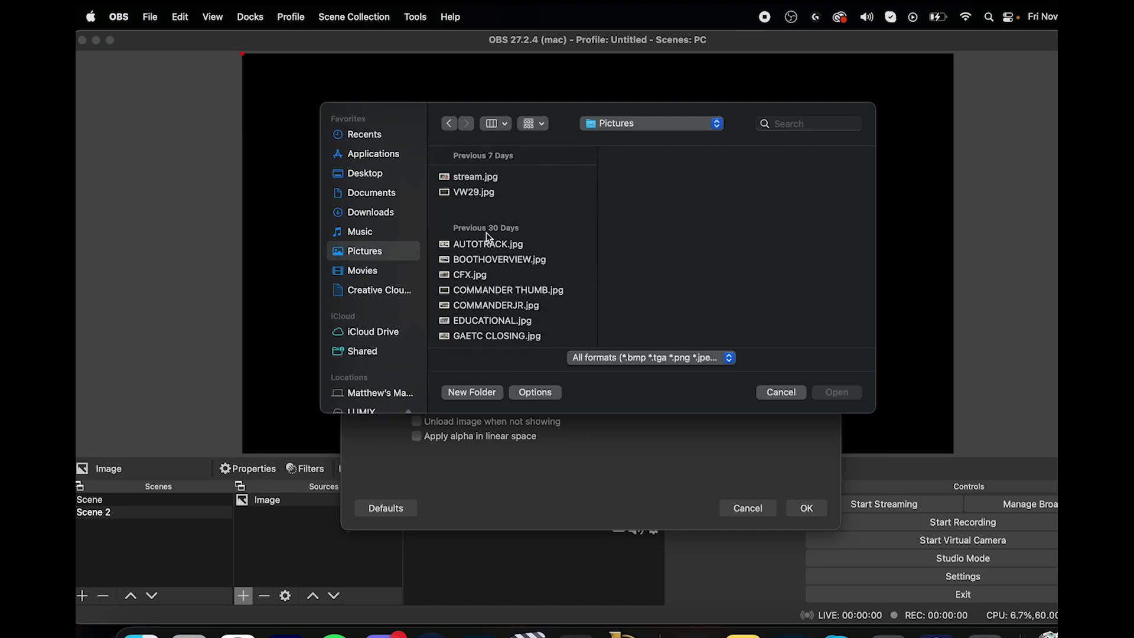
left_click(512, 179)
left_click(843, 393)
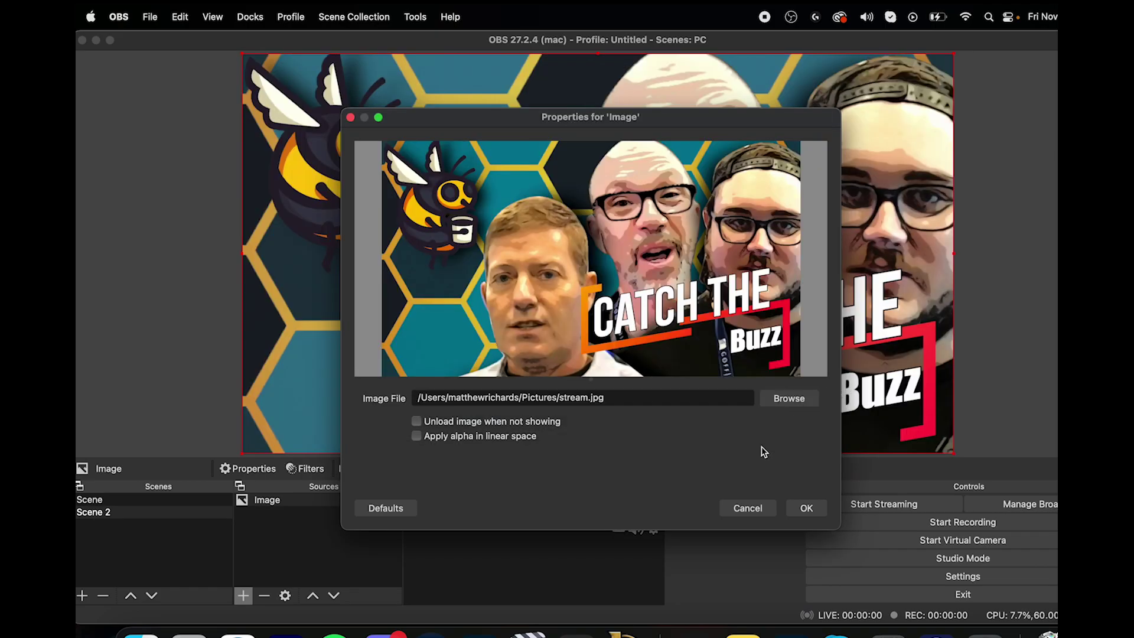
left_click(810, 508)
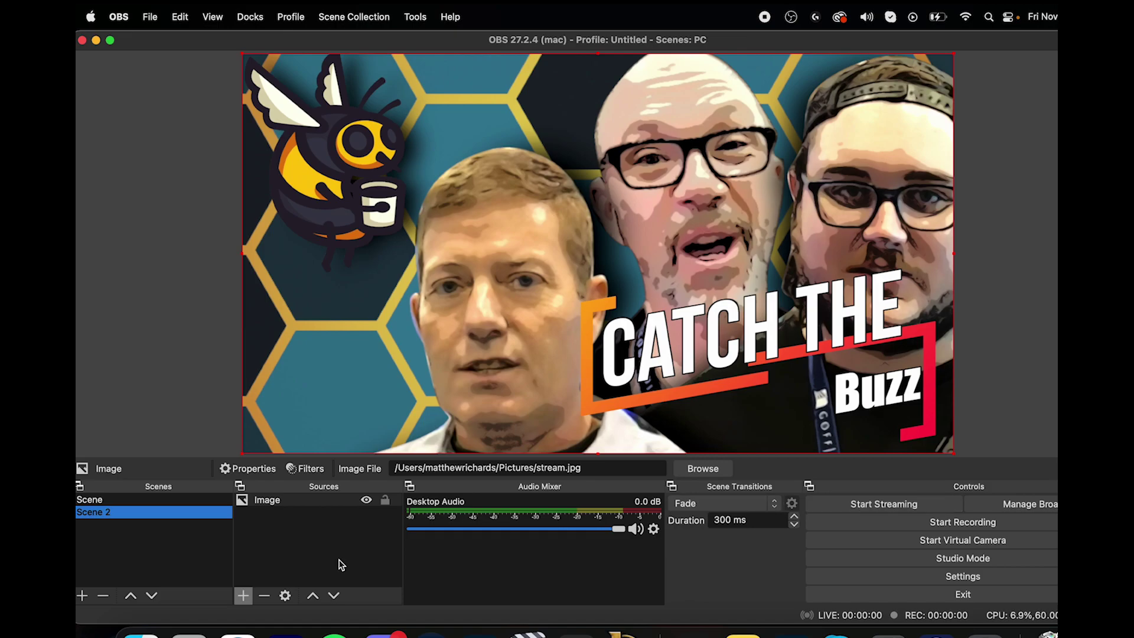
Add an Audio Input Capture from the MacBook Pro Microphone and lower its mixer level to -0.8 dB.
left_click(243, 595)
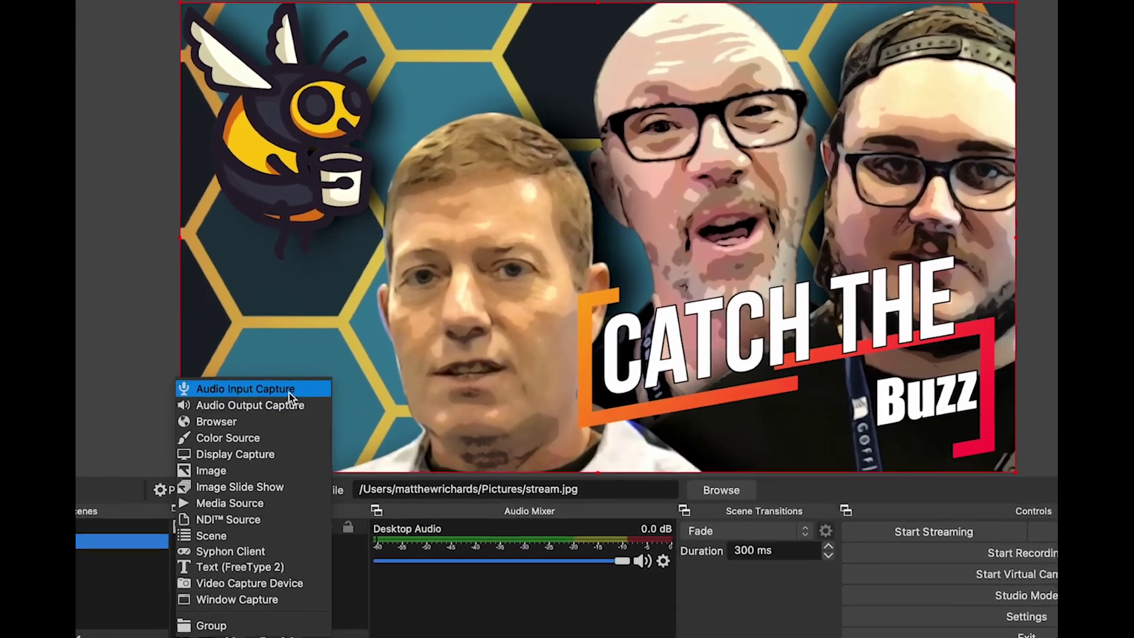
left_click(327, 383)
left_click(755, 452)
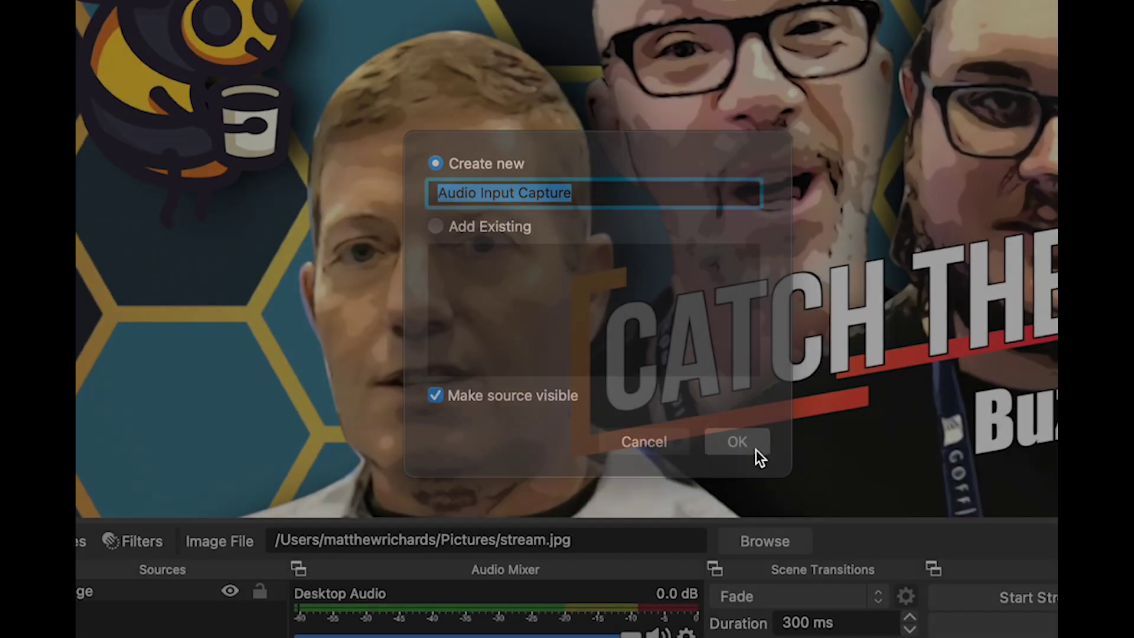
left_click(661, 70)
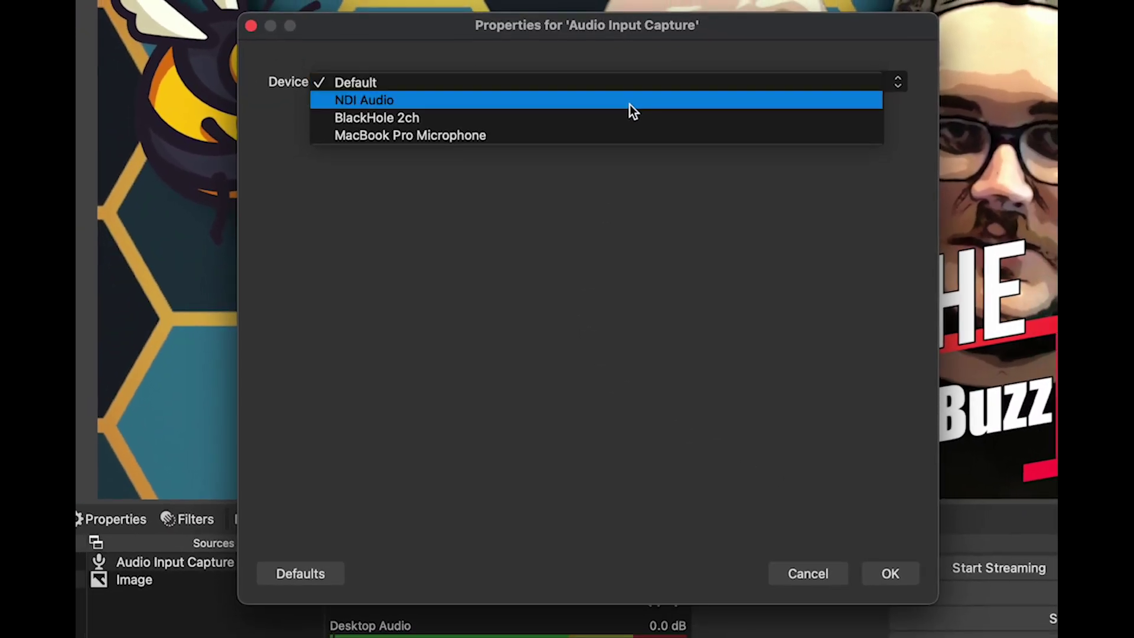
left_click(626, 131)
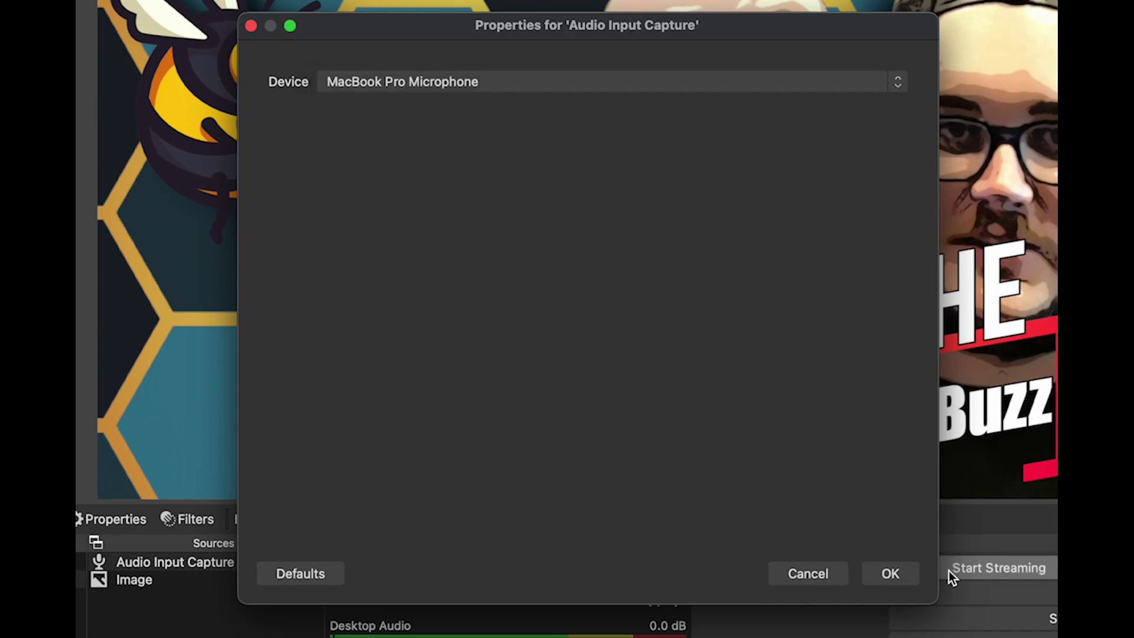
left_click(891, 574)
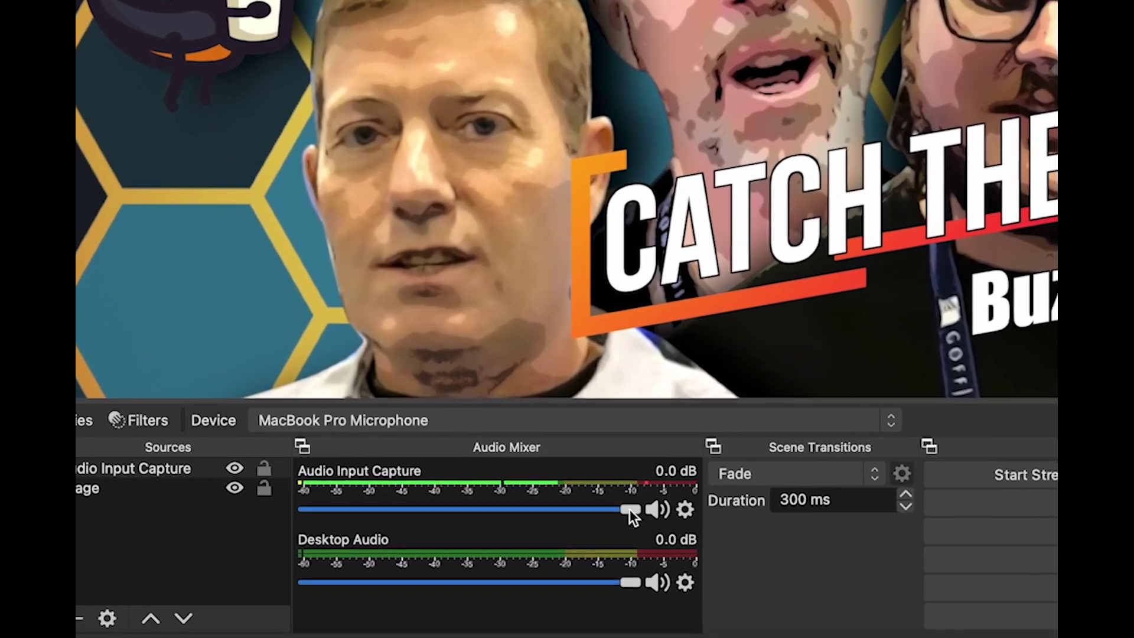
mouse_move(630, 576)
left_mouse_down()
mouse_move(604, 576)
mouse_move(614, 578)
left_mouse_up()
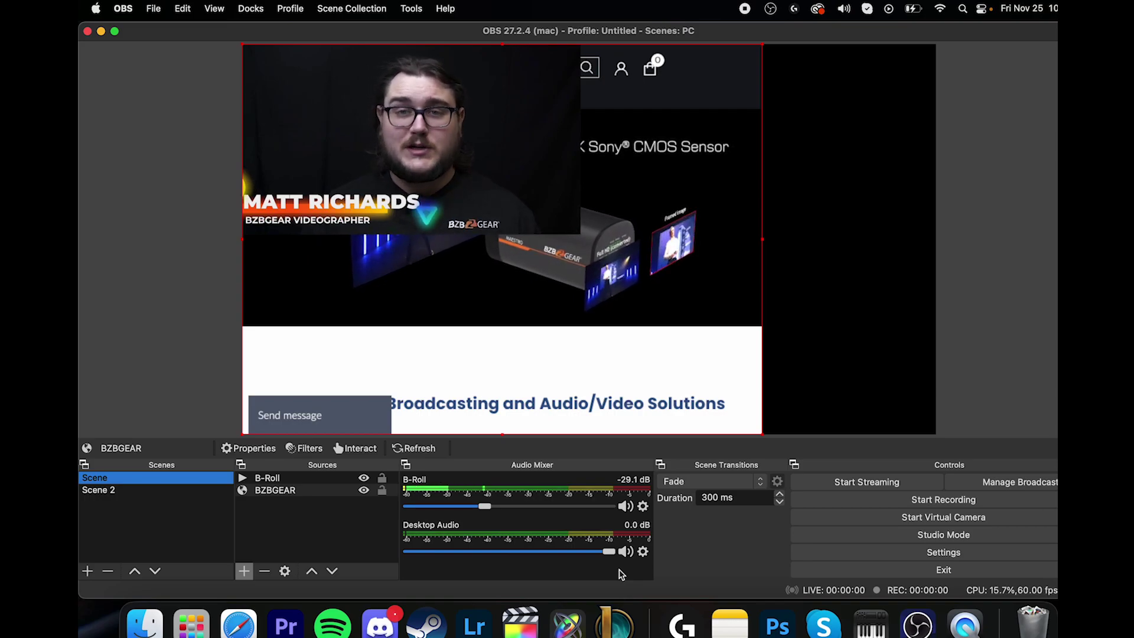
View Scene 2's Catch the Buzz image, then return to the BZBGEAR Scene.
left_click(167, 493)
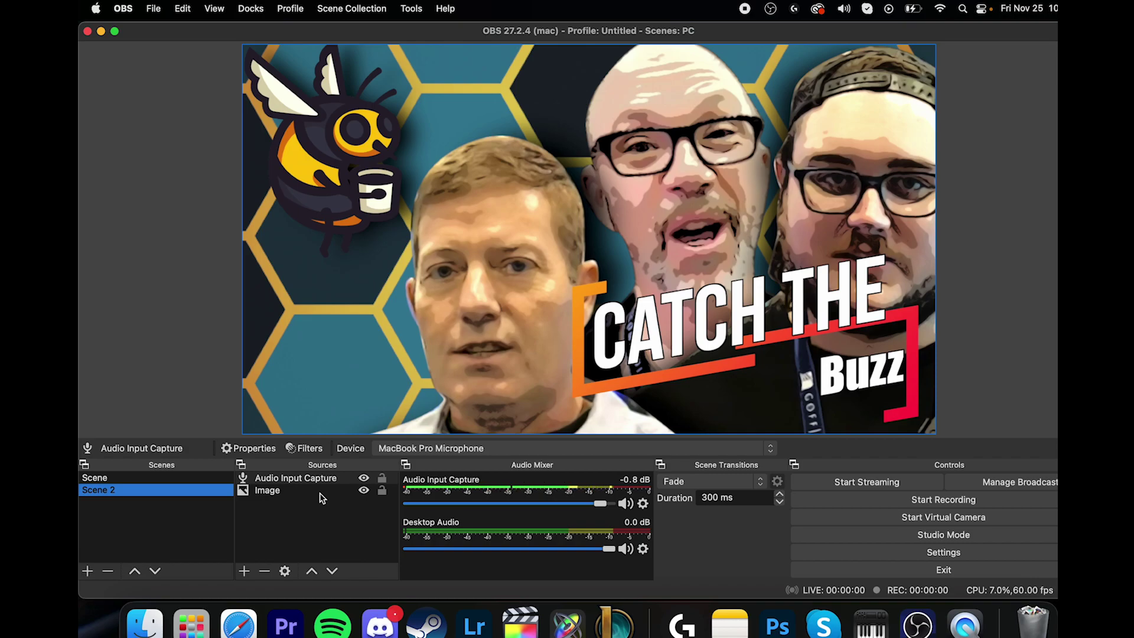
left_click(188, 478)
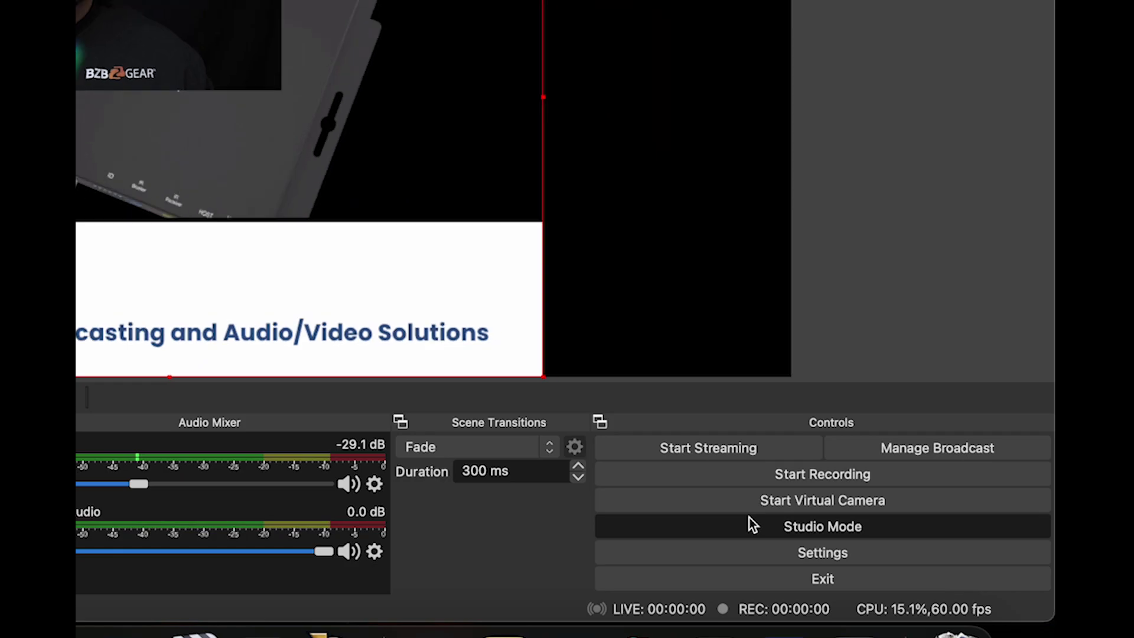
Enable Studio Mode, preview Scene 2 and transition the Catch the Buzz image live.
left_click(841, 532)
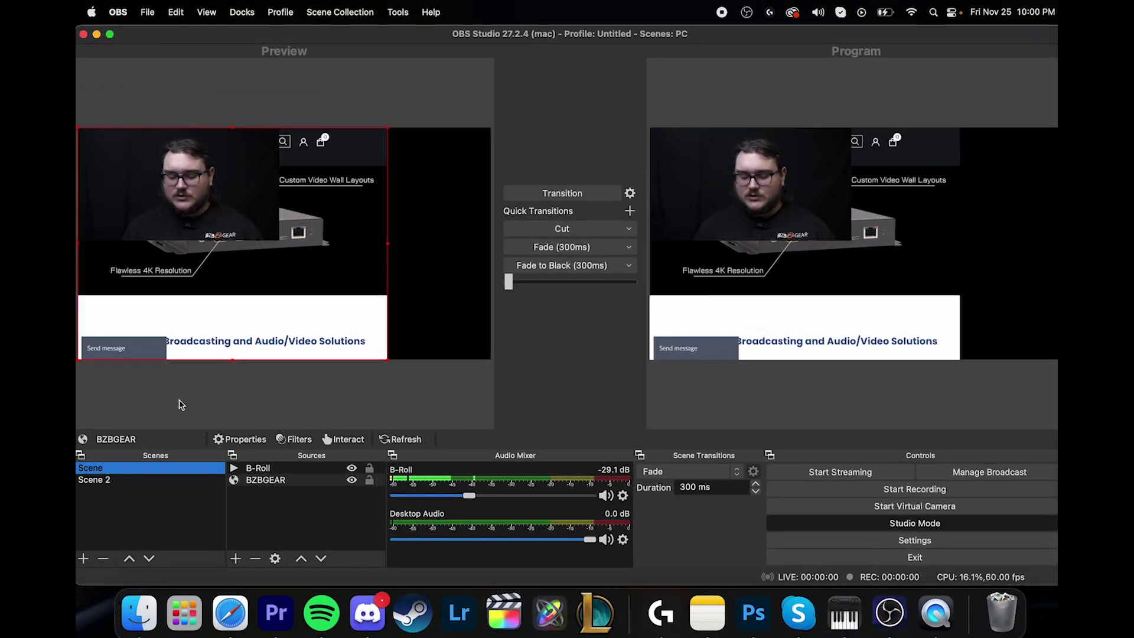
left_click(134, 483)
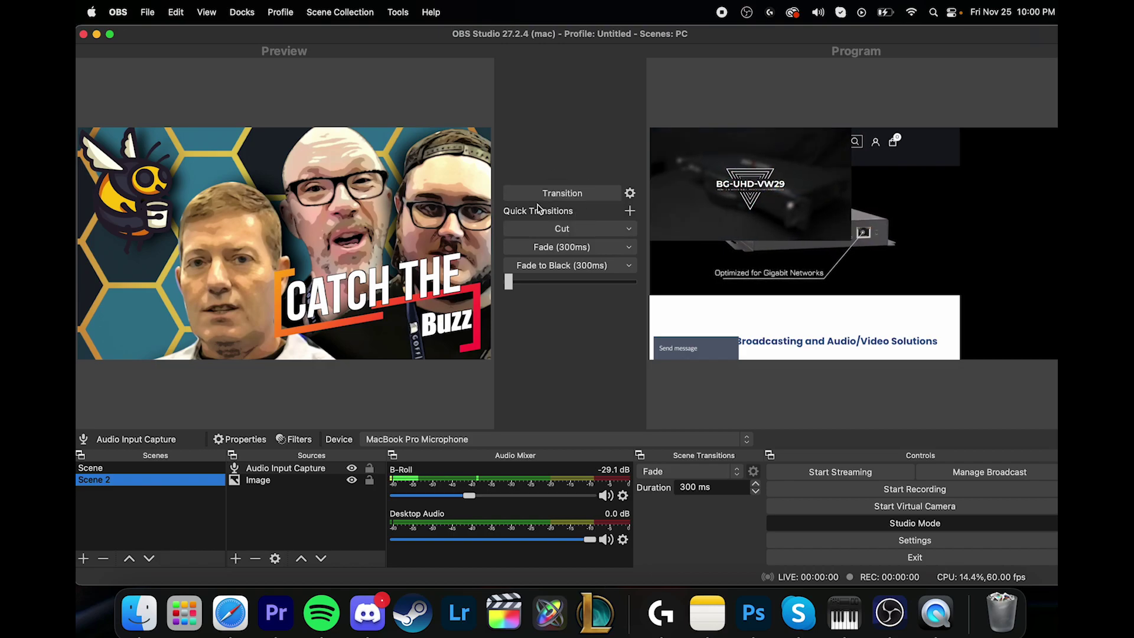
left_click(579, 197)
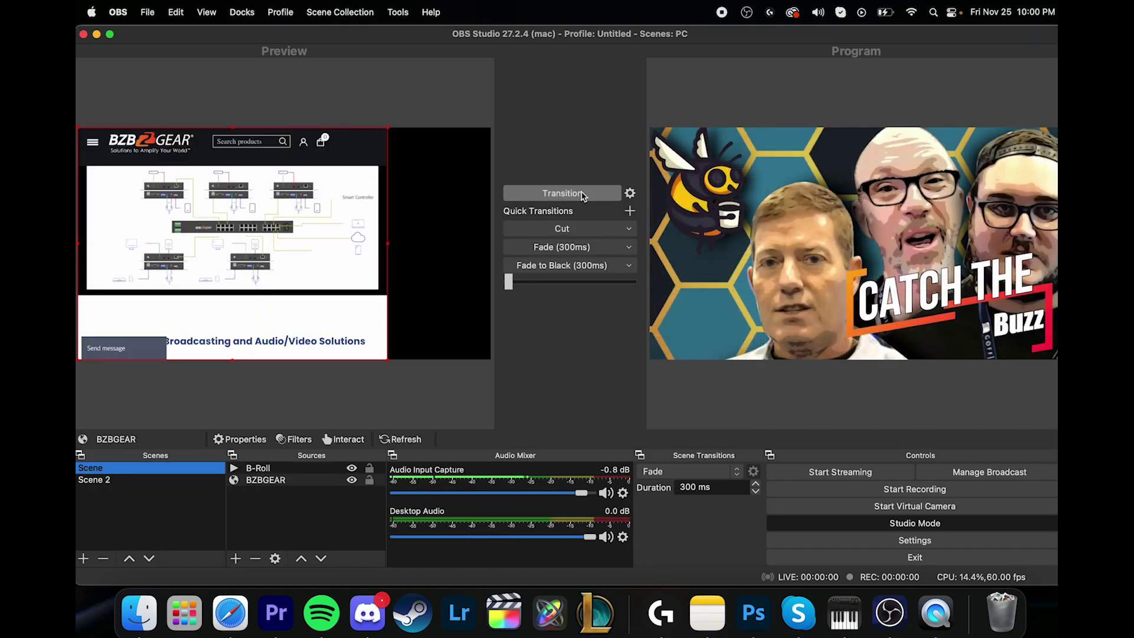
Swap scenes with Fade, Cut and Fade to Black quick transitions, ending with Scene 2 cut live.
left_click(573, 248)
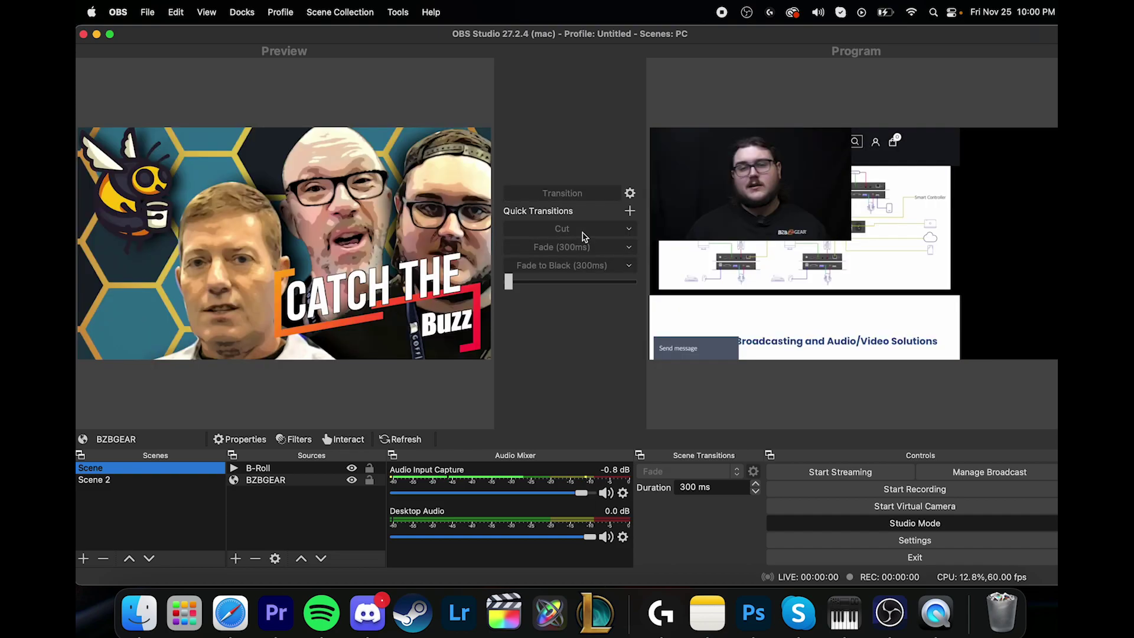
left_click(600, 233)
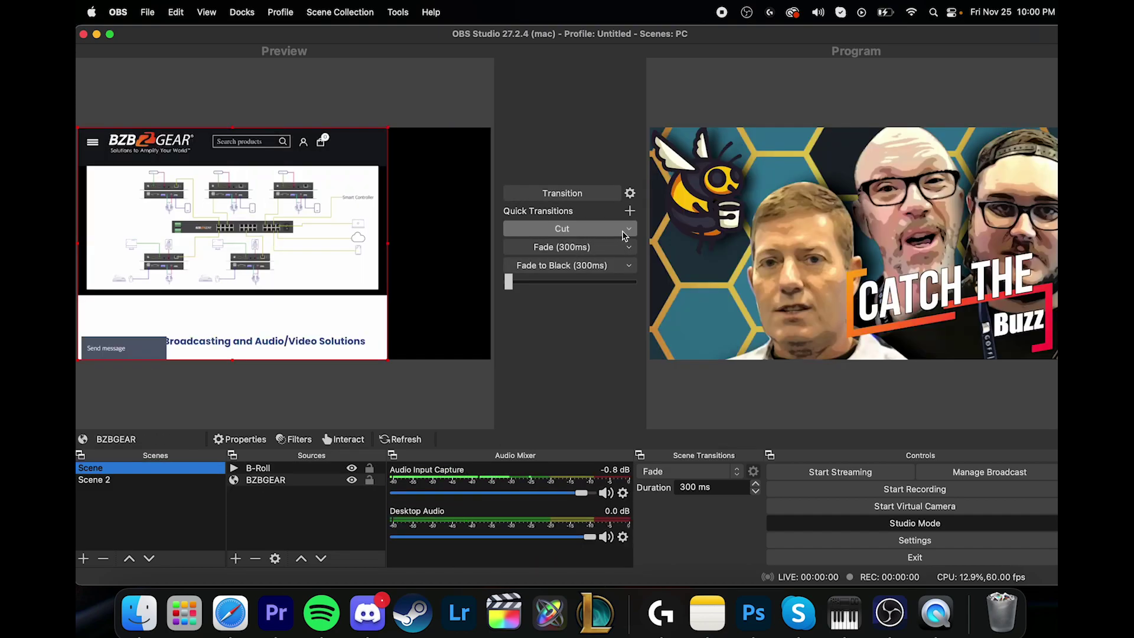
left_click(625, 236)
left_click(606, 253)
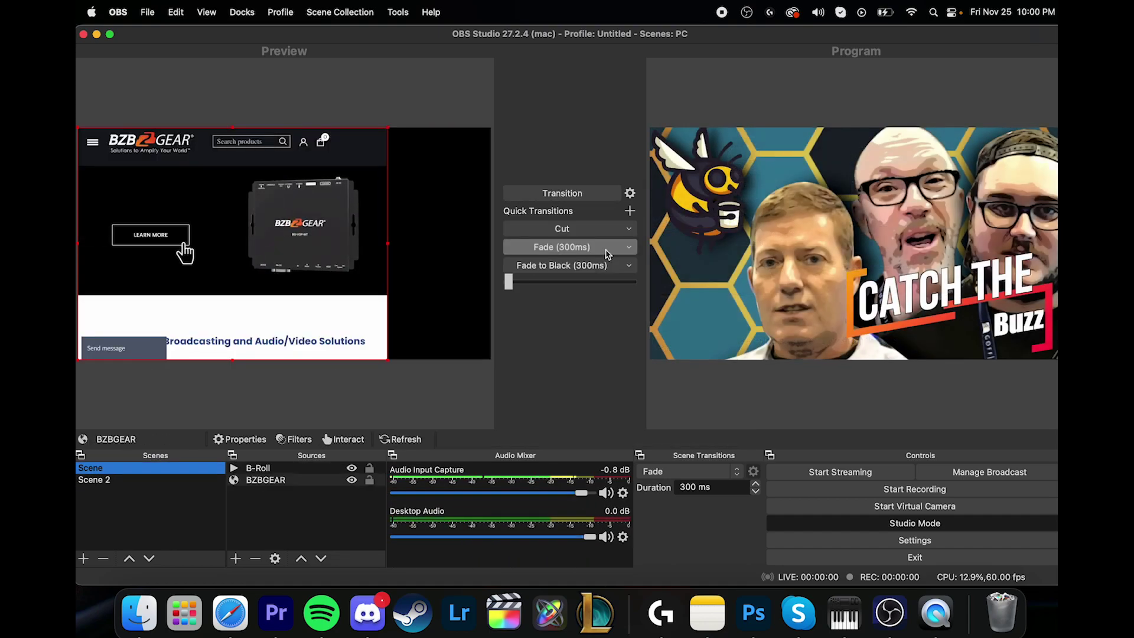
left_click(546, 262)
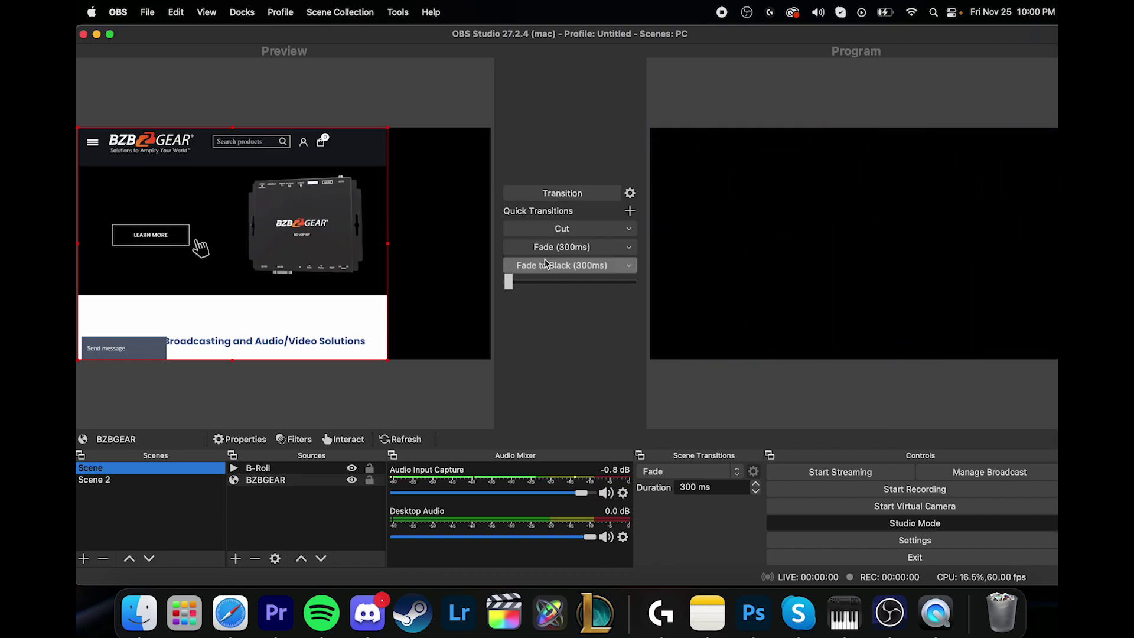
left_click(568, 229)
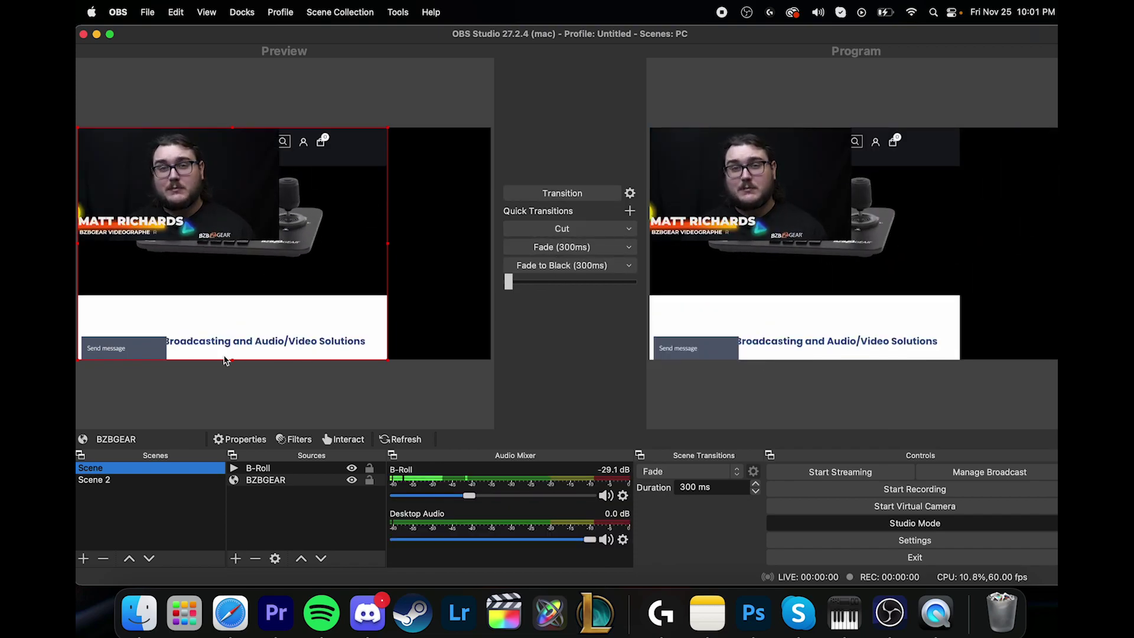
left_click(95, 479)
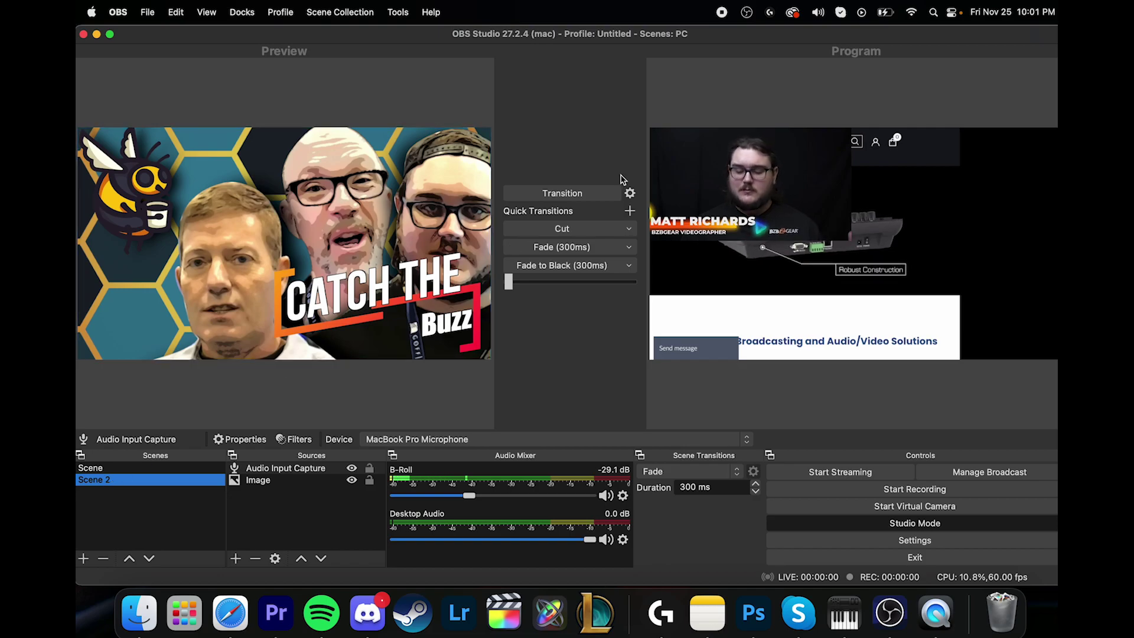
left_click(583, 229)
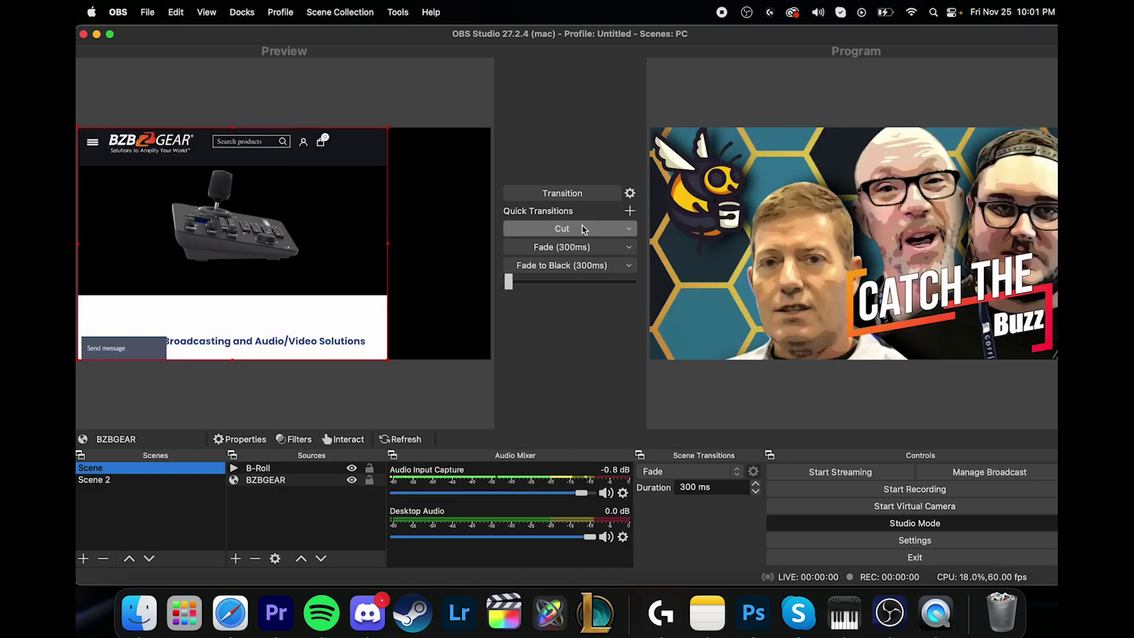